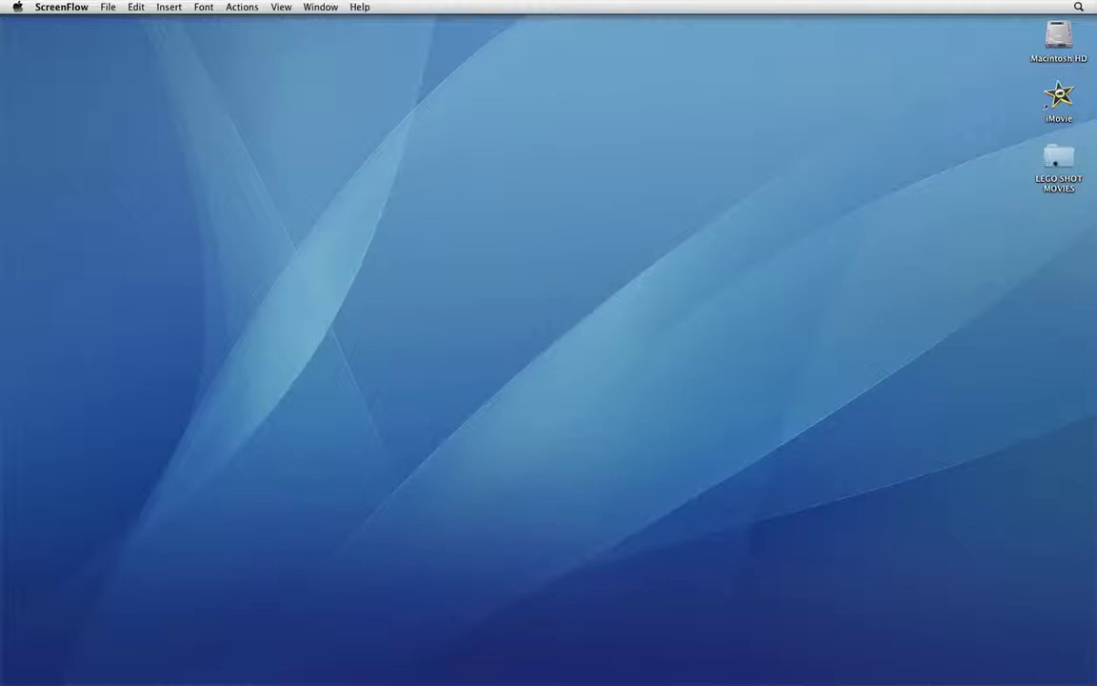
- Browse the LEGO SHOT MOVIES folder, previewing SHOT1, SHOT2, SHOT4, SHOT6 and SHOT9, then close it
double_click(1058, 157)
drag(296, 73, 337, 102)
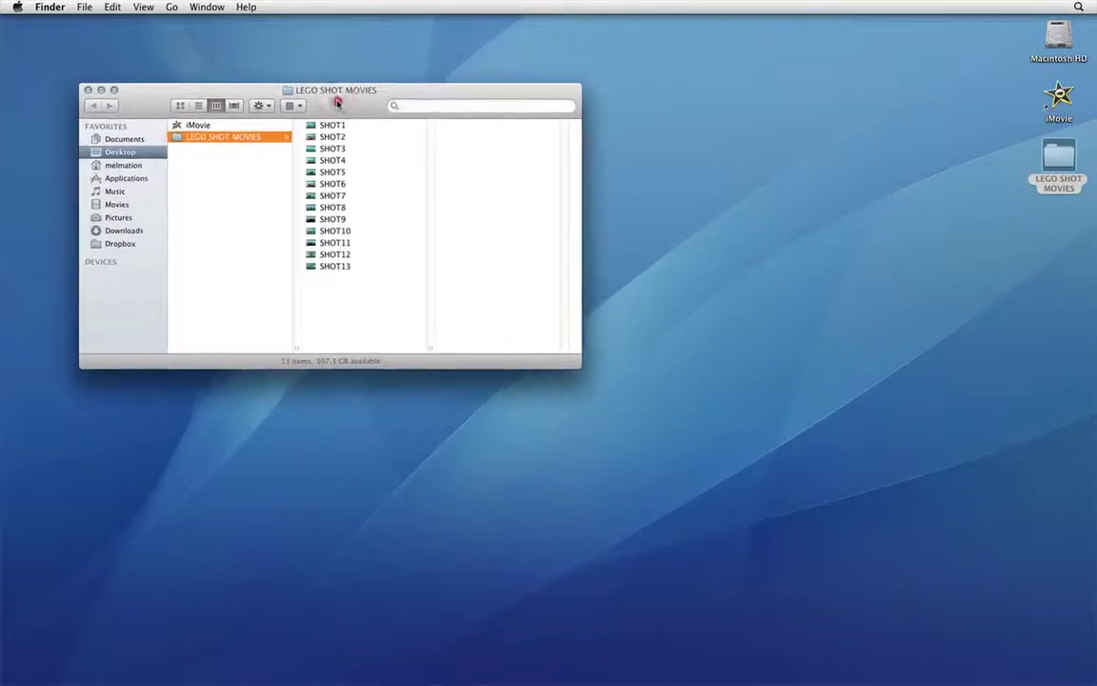
click(333, 125)
click(333, 138)
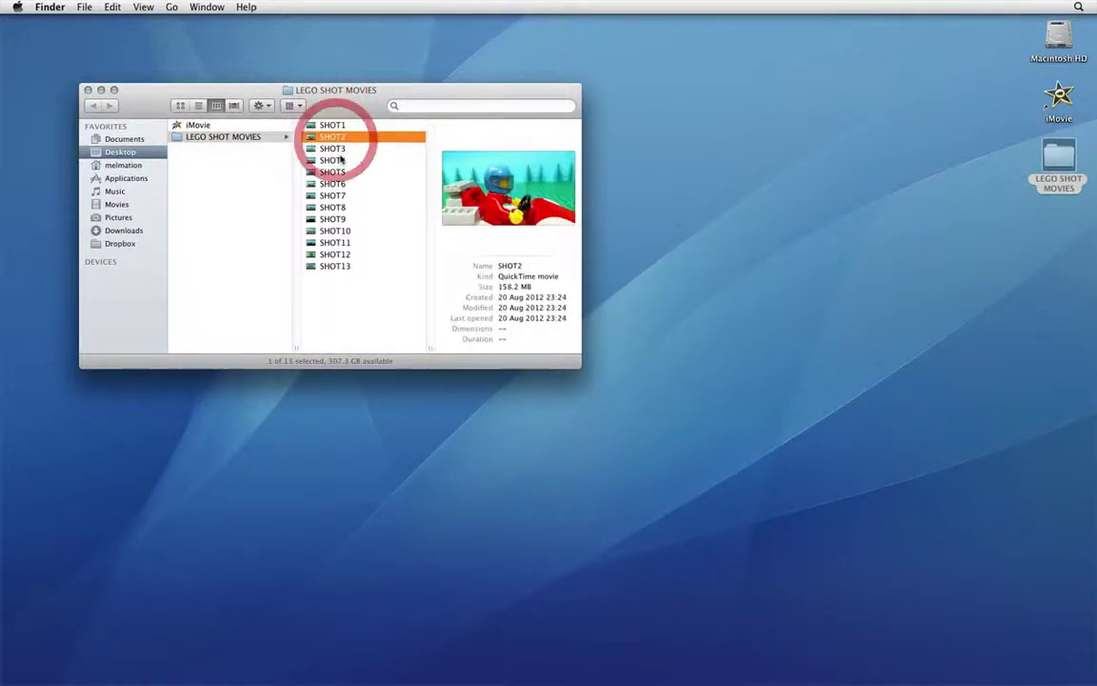
click(338, 160)
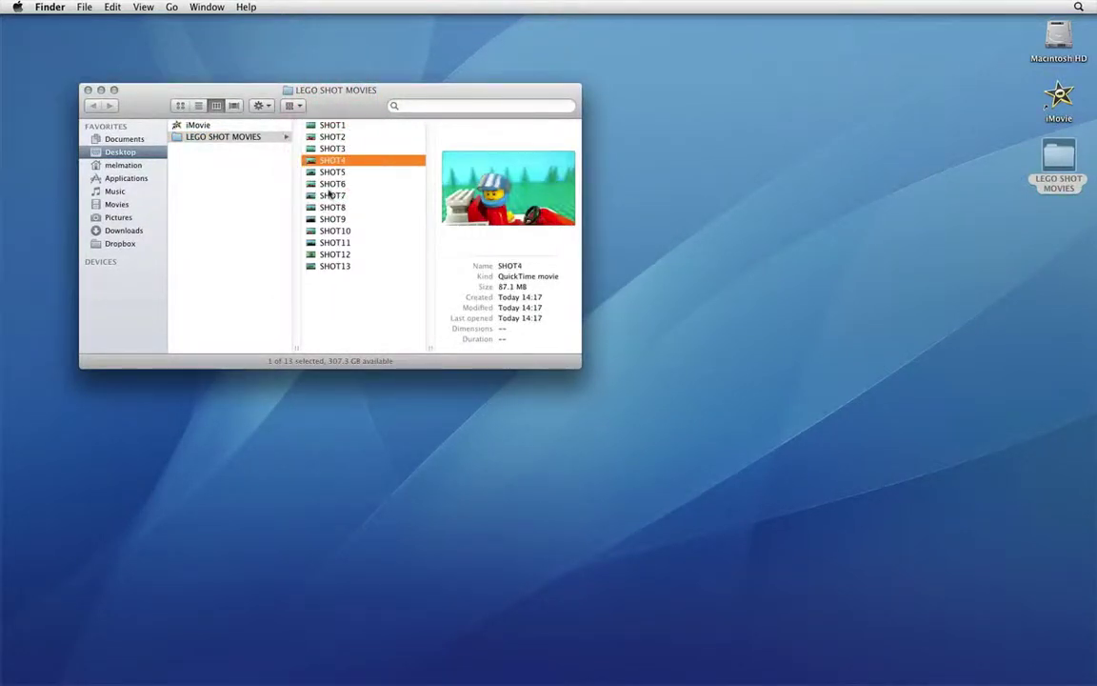
click(332, 184)
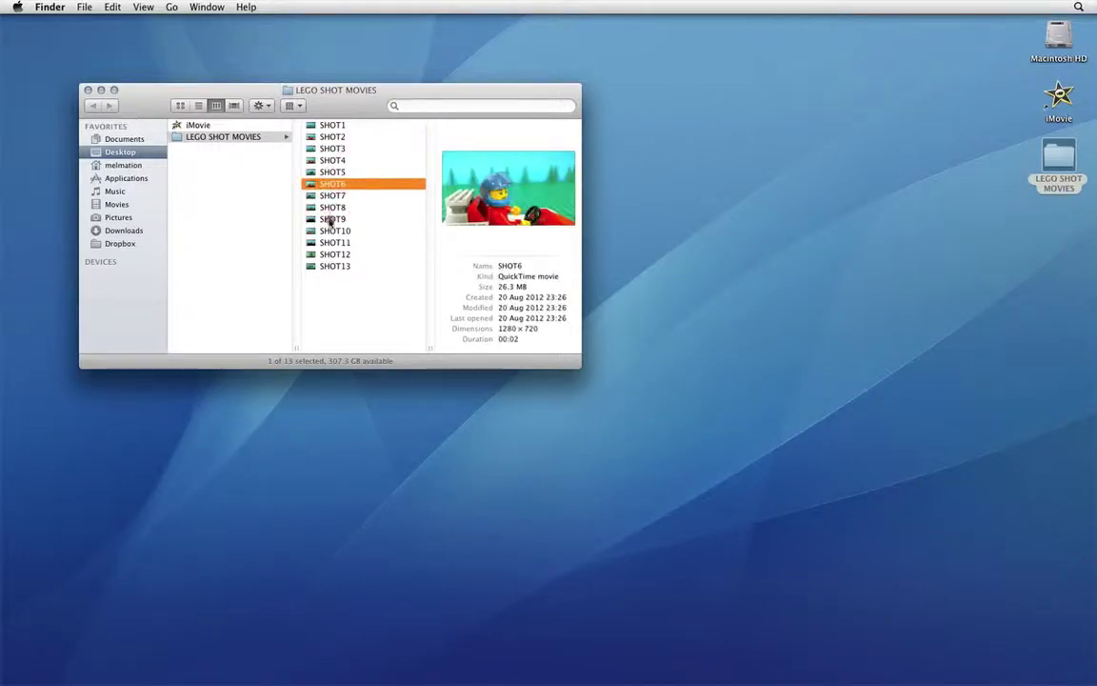
click(330, 219)
click(87, 89)
click(522, 191)
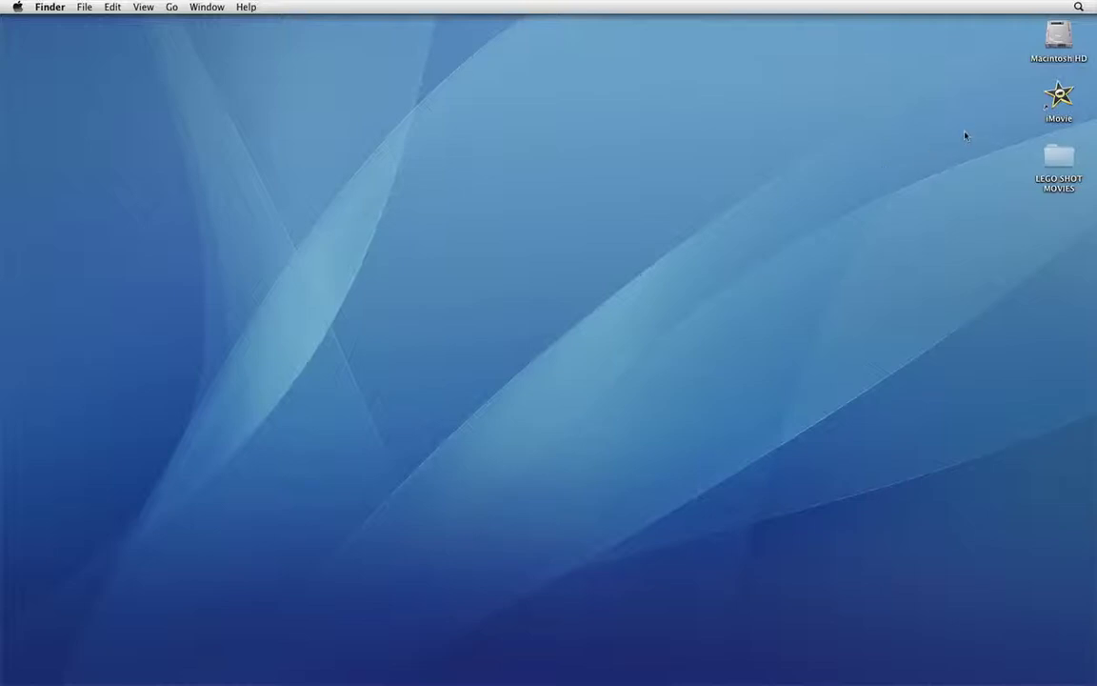
- Launch iMovie from the desktop icon to reach the empty My First Project
double_click(1058, 95)
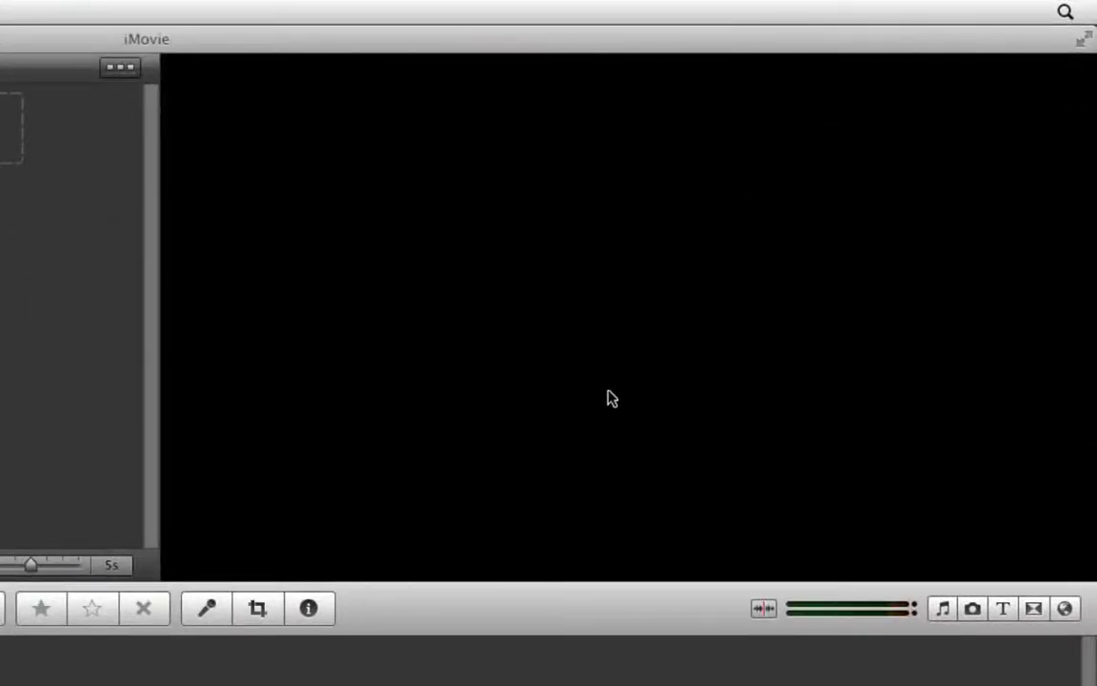
click(654, 271)
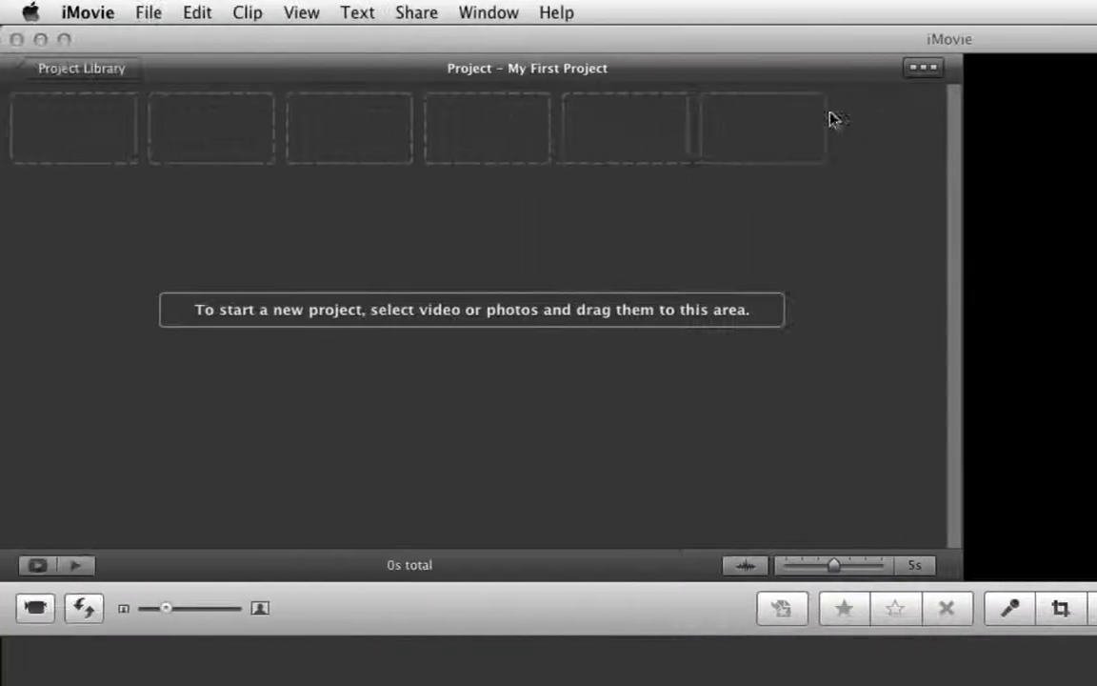
click(479, 217)
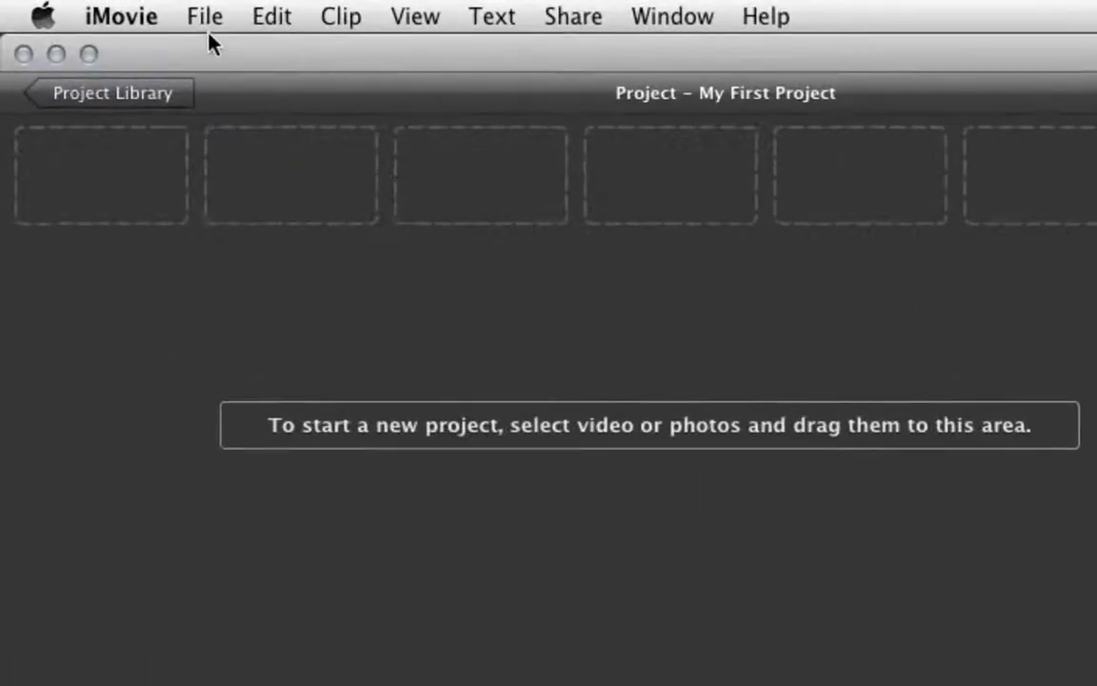
- Import LEGO SHOT MOVIES via File > Import > Movies, Full – Original Size, copying files
click(203, 21)
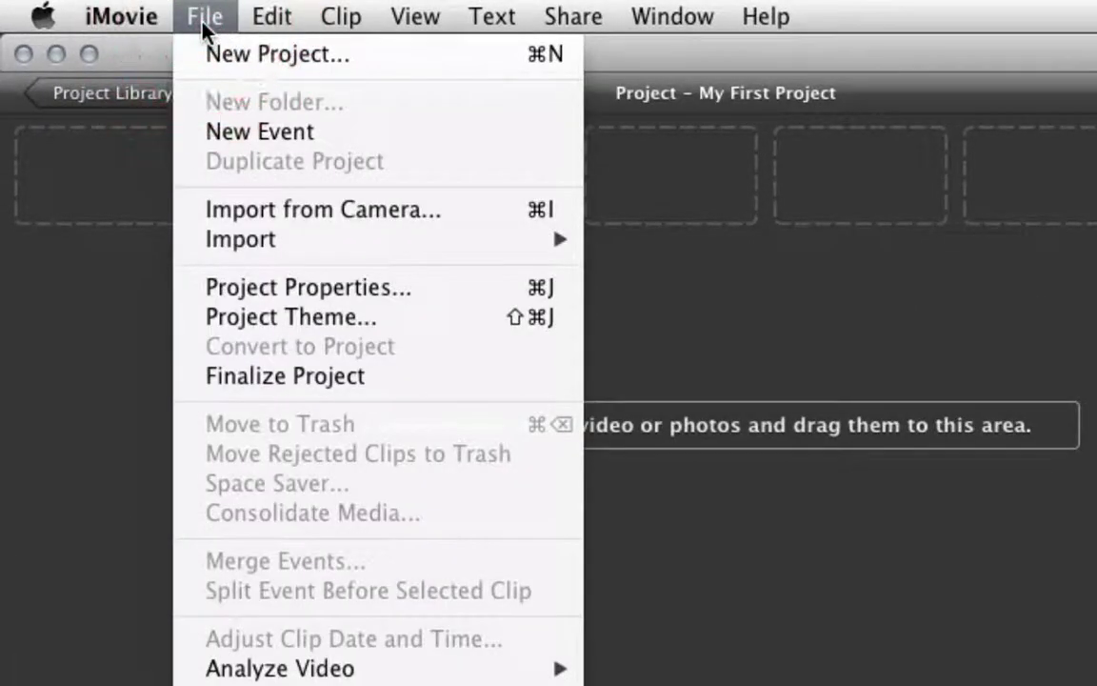
mouse_move(238, 253)
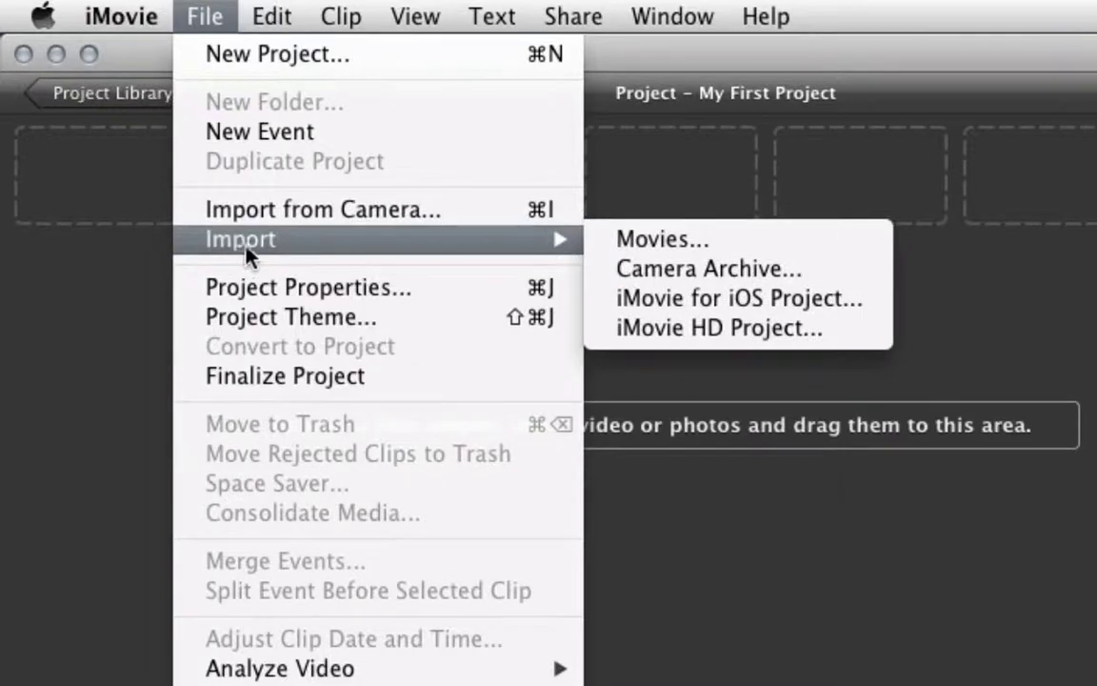
click(702, 250)
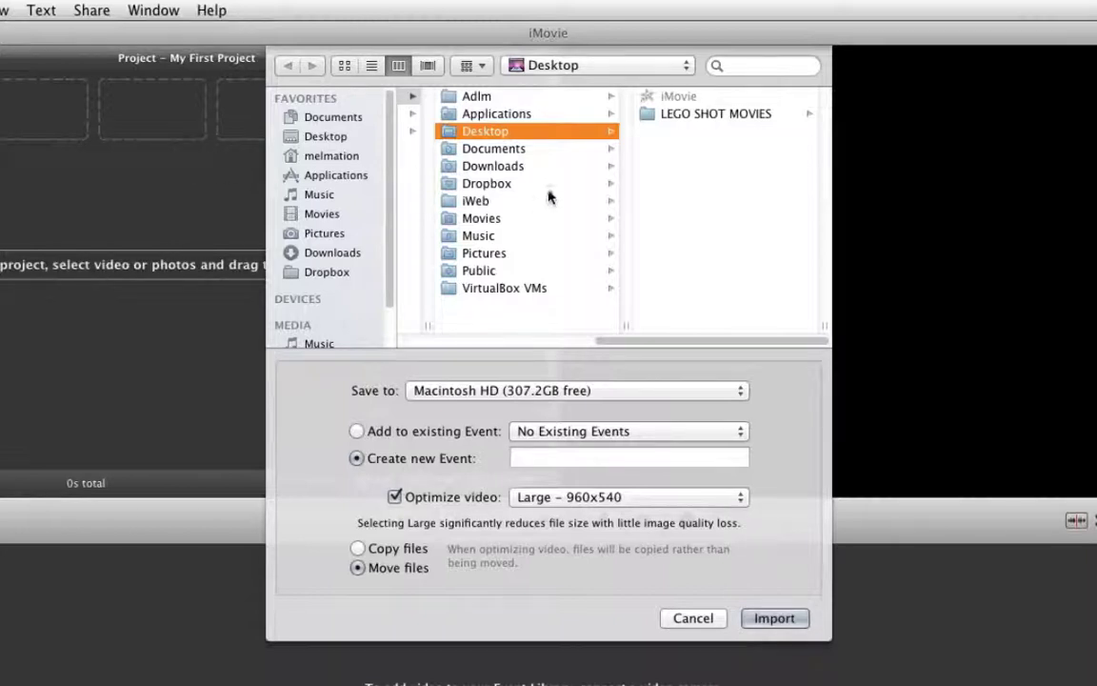
click(666, 115)
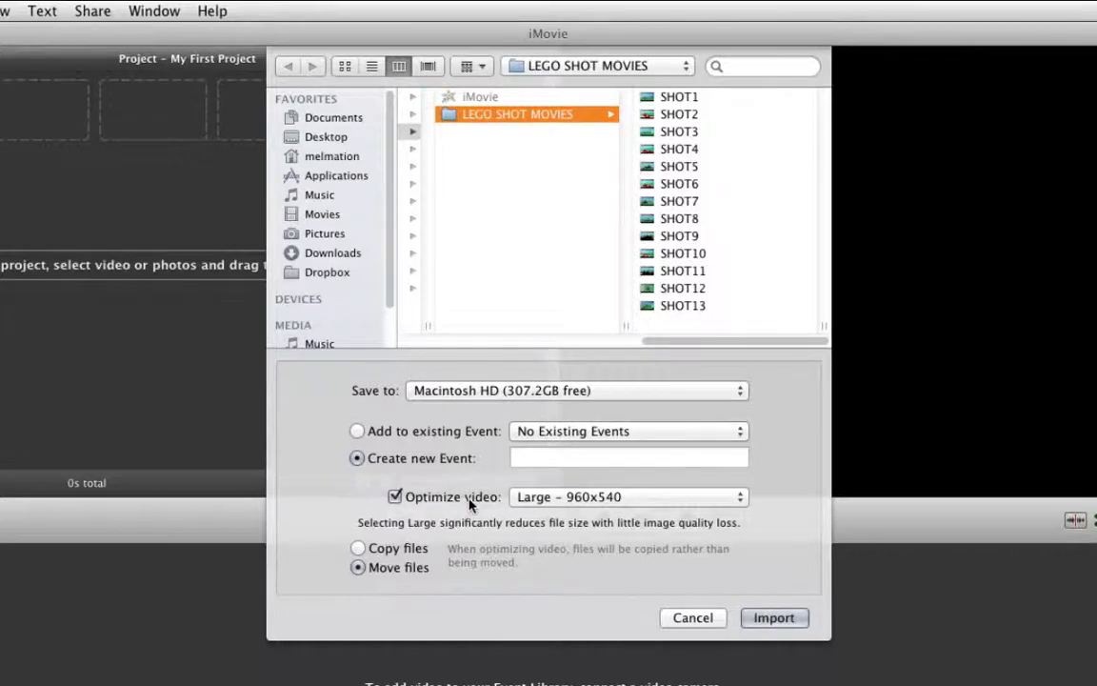
click(550, 498)
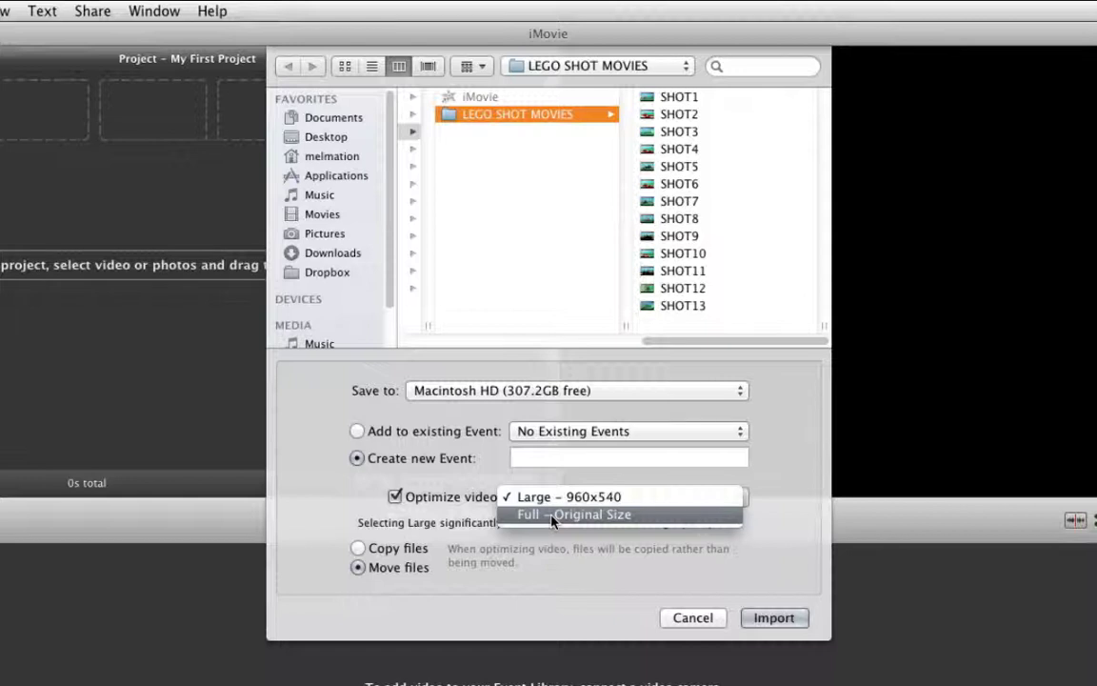
click(553, 520)
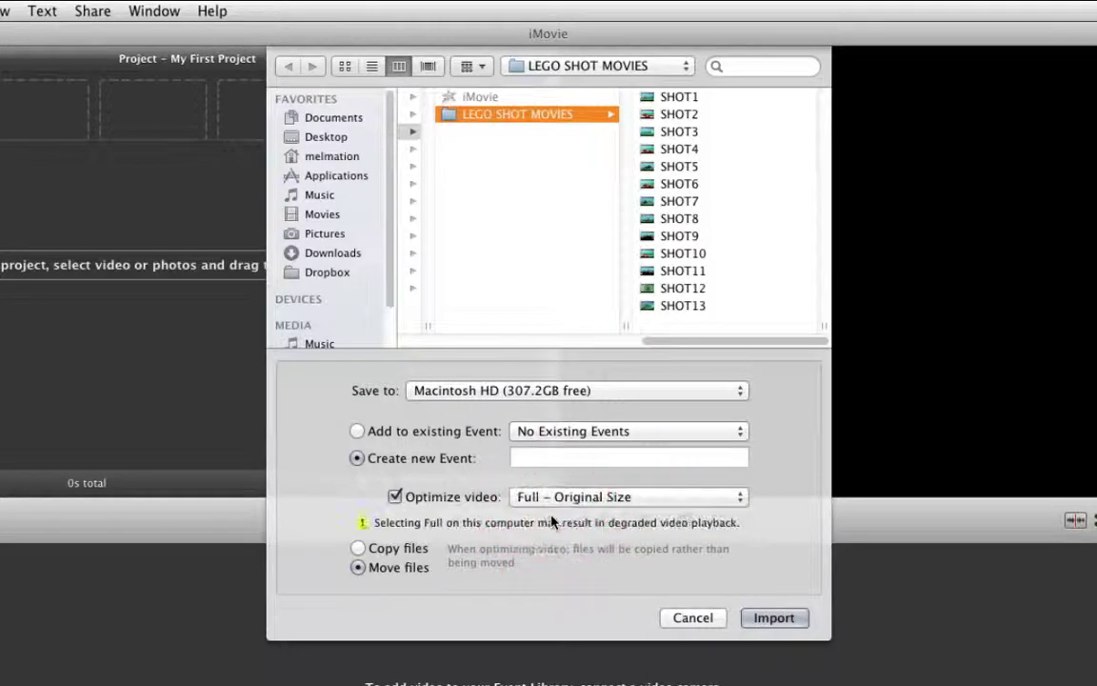
click(358, 550)
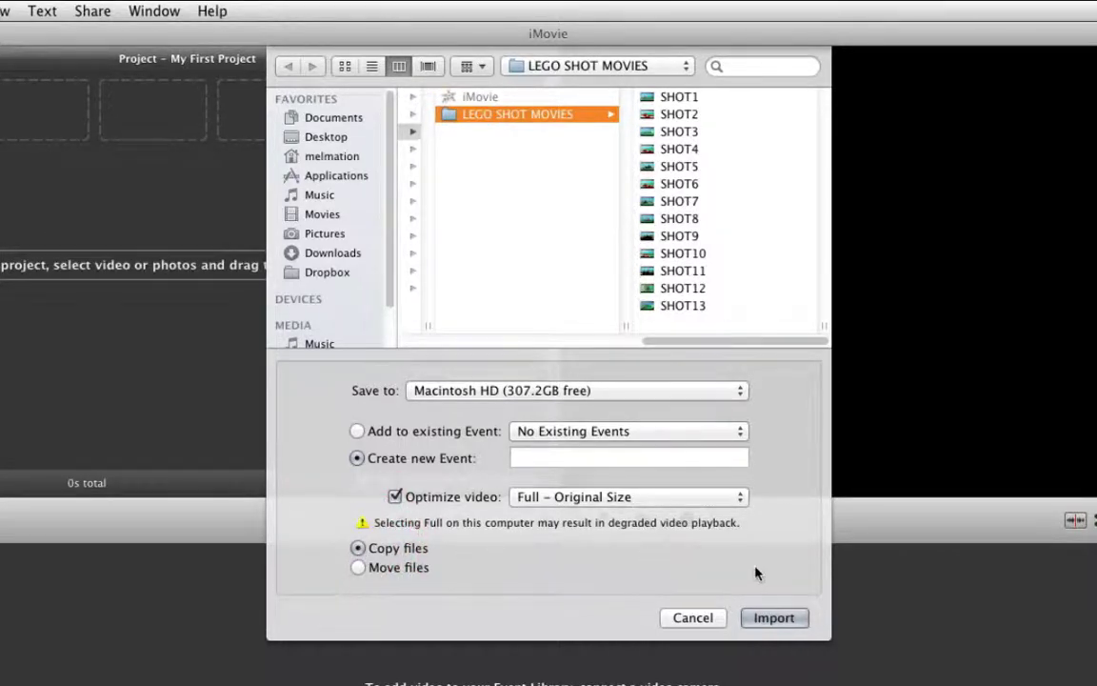
click(775, 619)
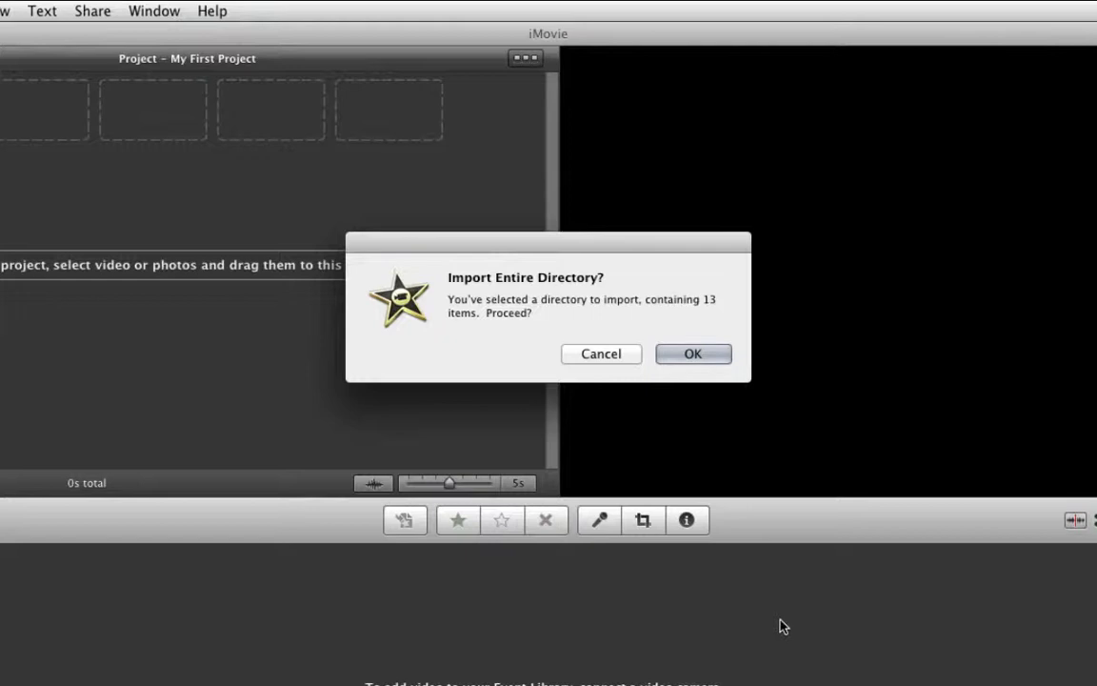
- Confirm importing all 13 items of the folder into a New Event
click(700, 353)
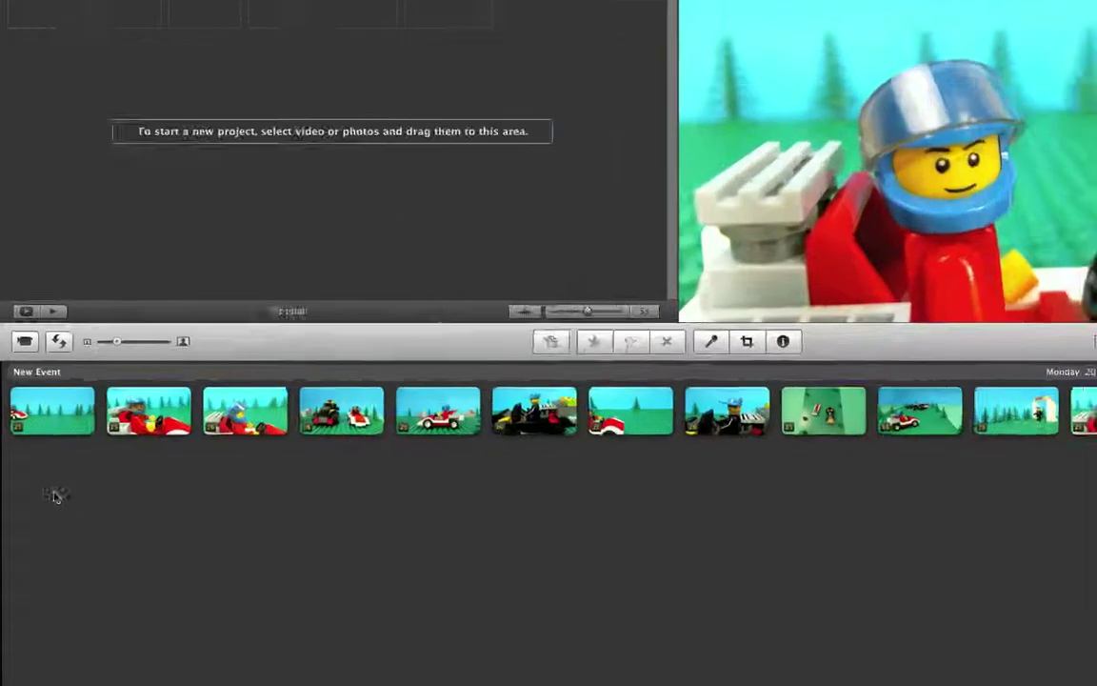
- Choose Select Entire Clip from the first event clip's context menu
mouse_move(46, 410)
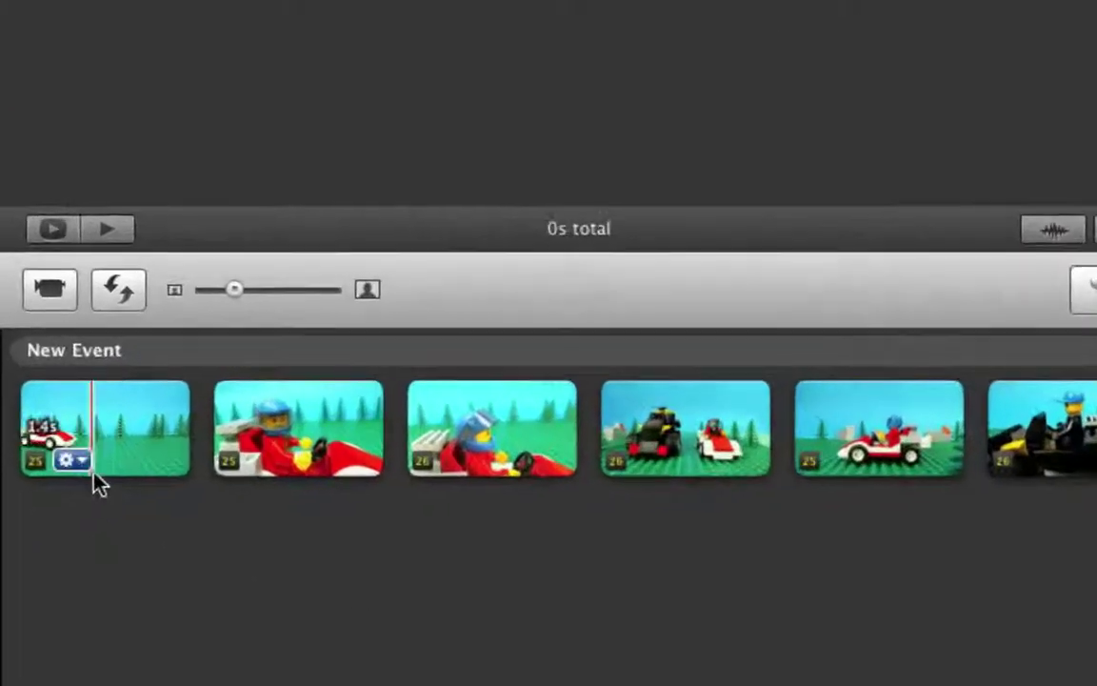
right_click(116, 427)
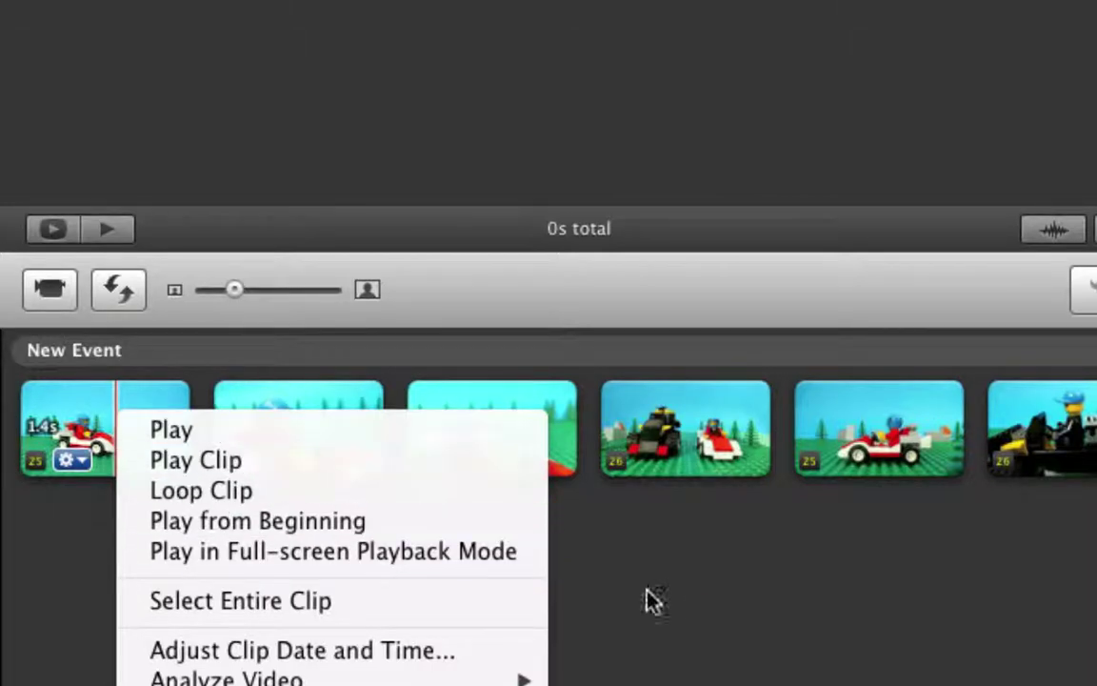
ctrl+click(694, 595)
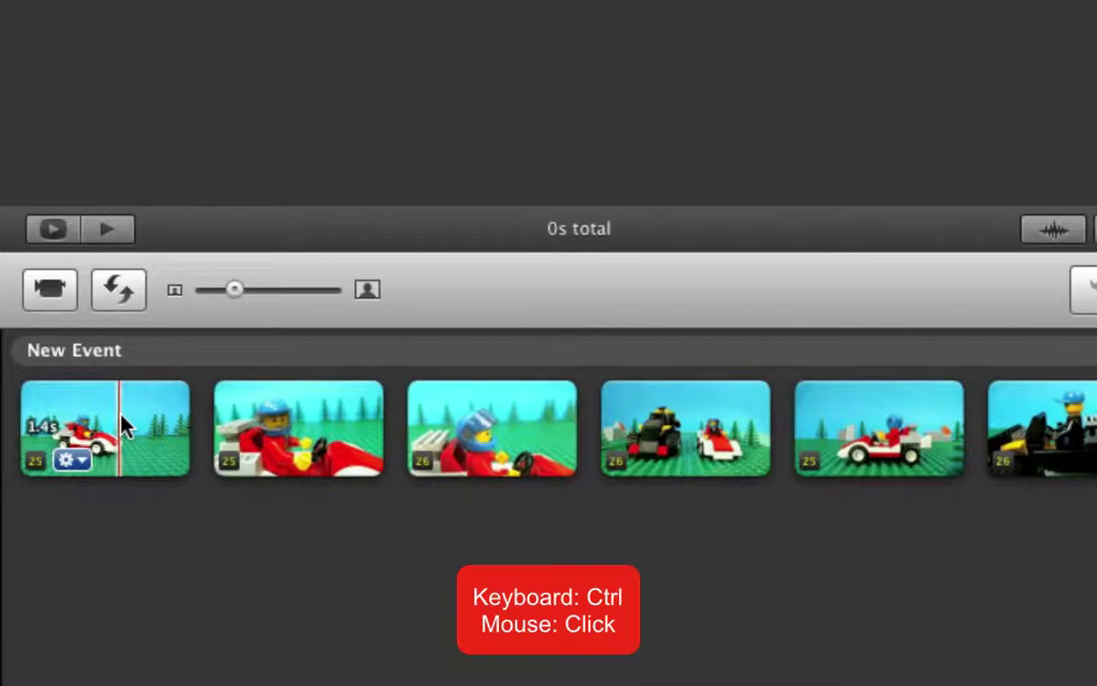
ctrl+click(122, 428)
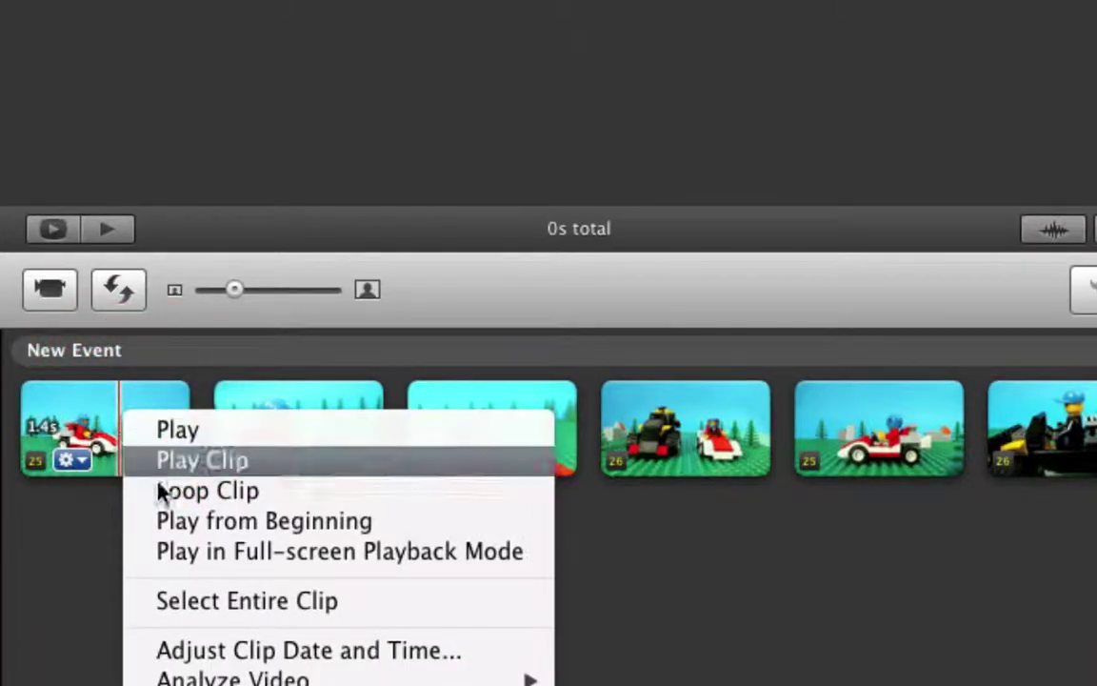
click(195, 600)
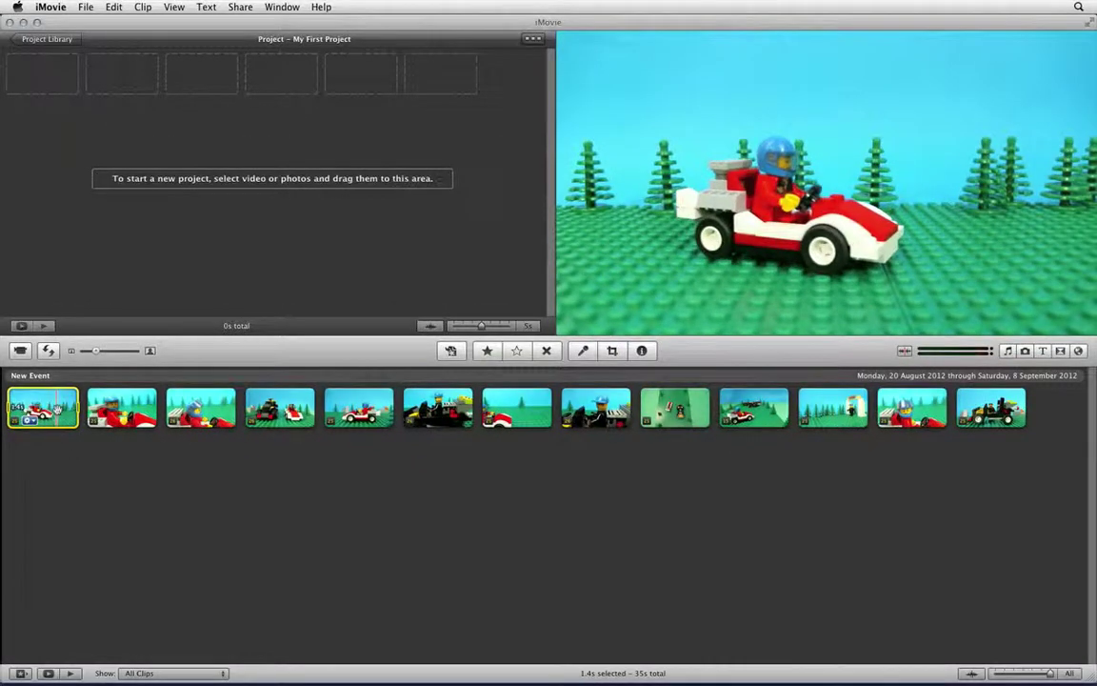
- Drag the whole first clip and a marked range of the second clip into My First Project
drag(57, 407, 43, 73)
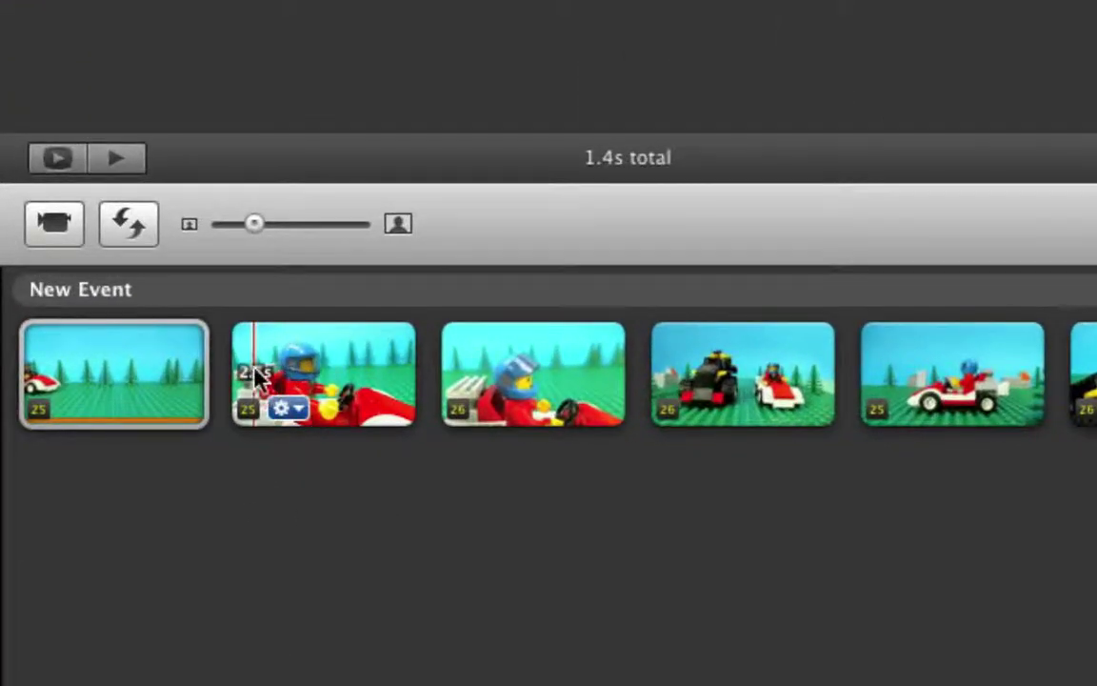
click(256, 357)
drag(256, 356, 394, 359)
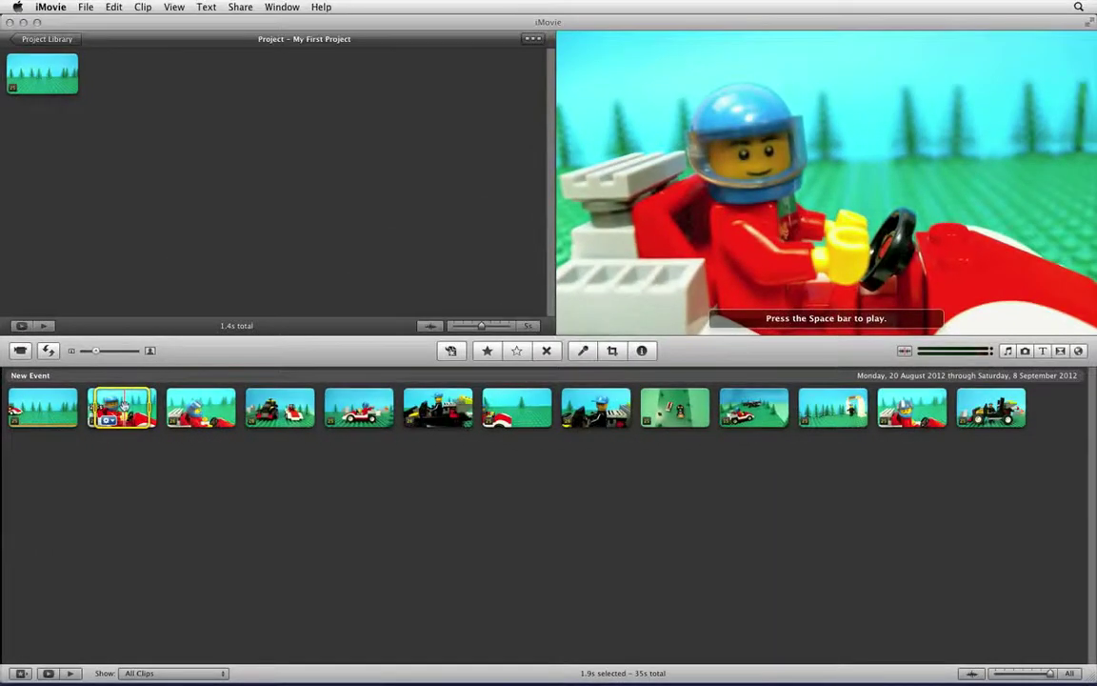
drag(122, 407, 127, 81)
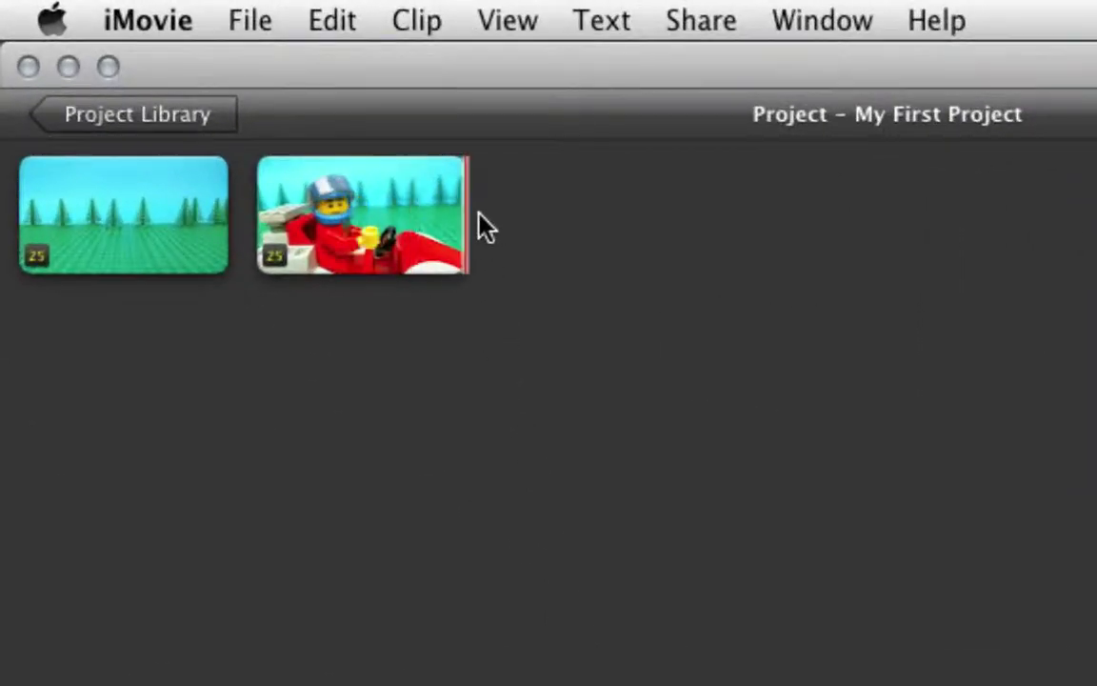
- Trim the red racer clip to its selected opening 1.1 seconds with Trim to Selection
mouse_move(158, 76)
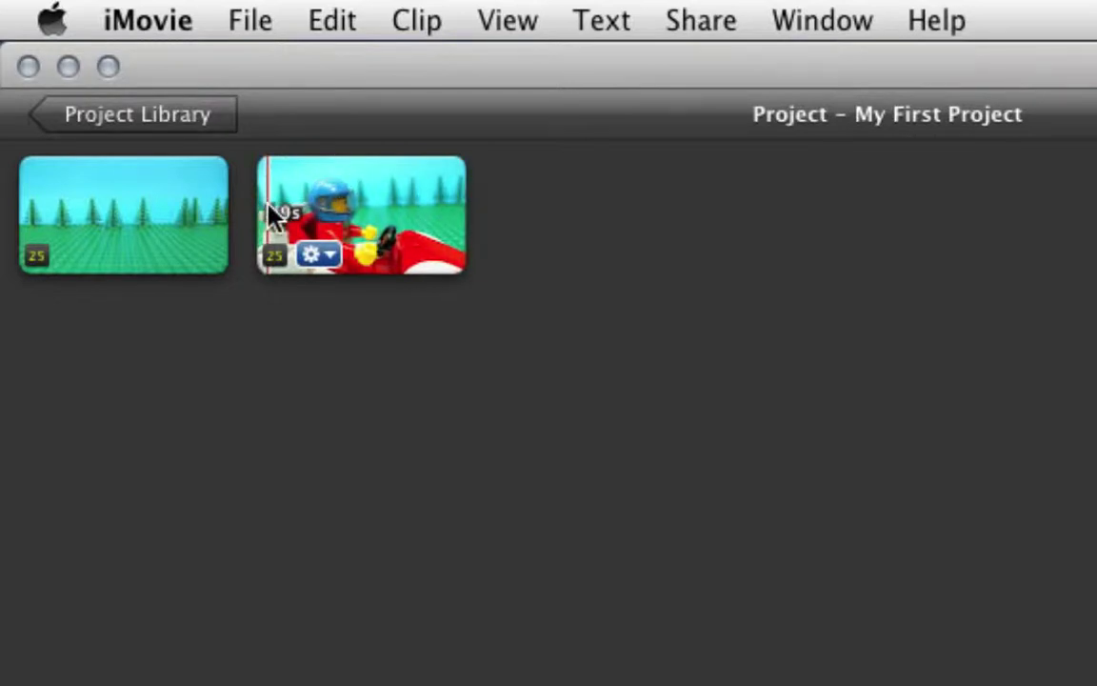
drag(270, 216, 429, 228)
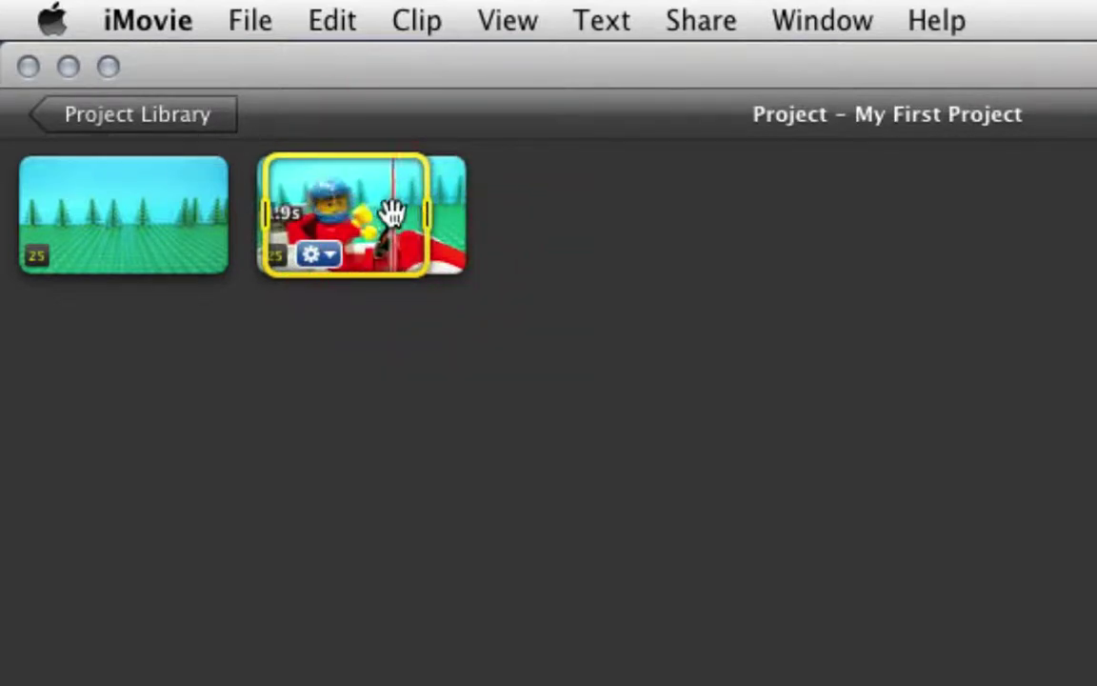
right_click(388, 212)
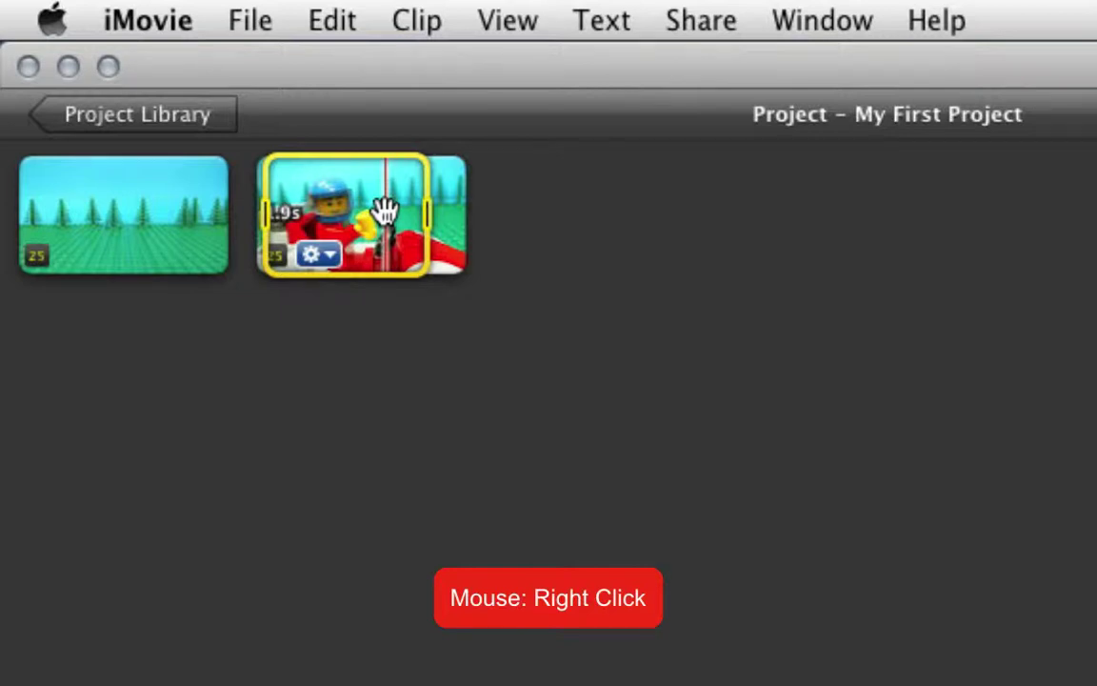
ctrl+click(385, 211)
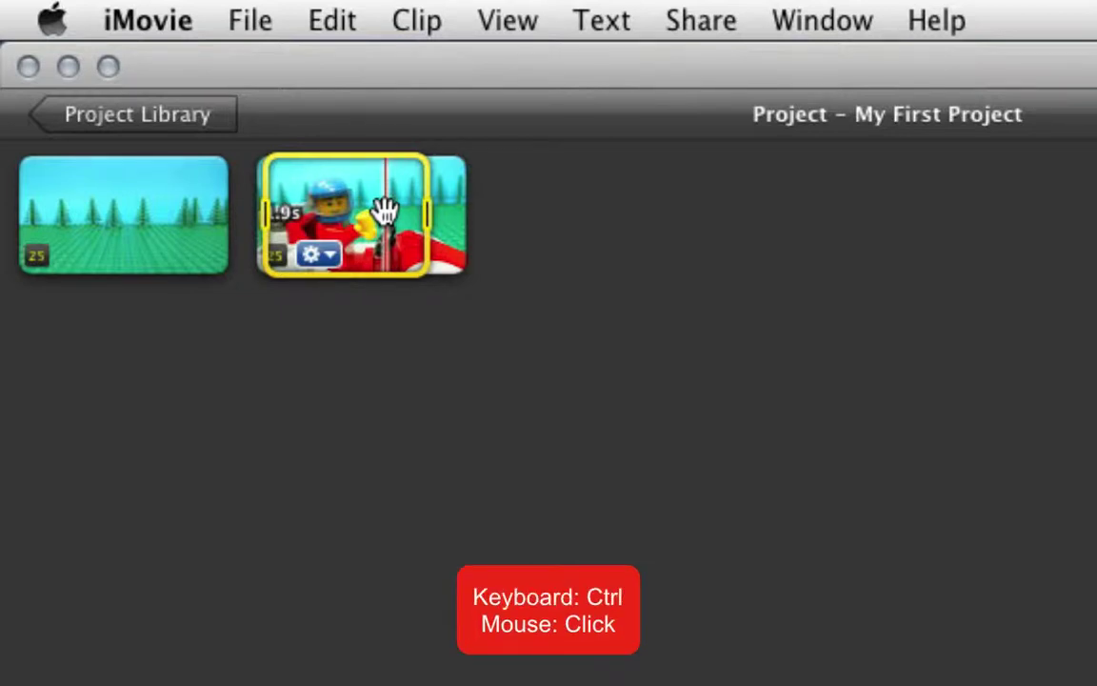
ctrl+click(384, 212)
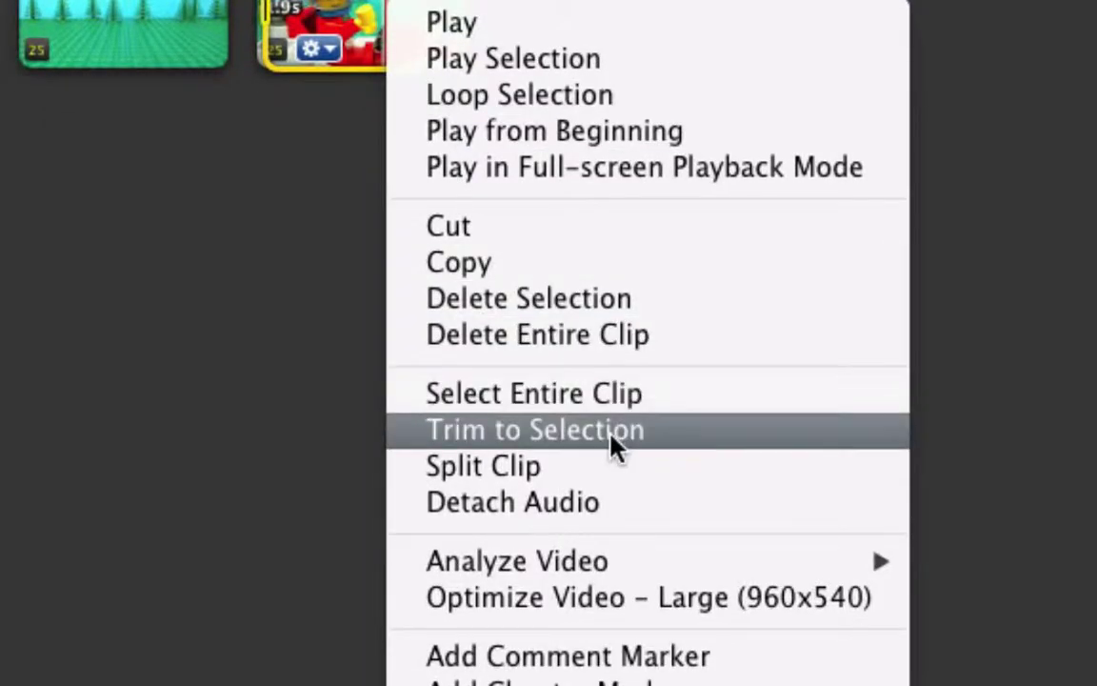
click(611, 440)
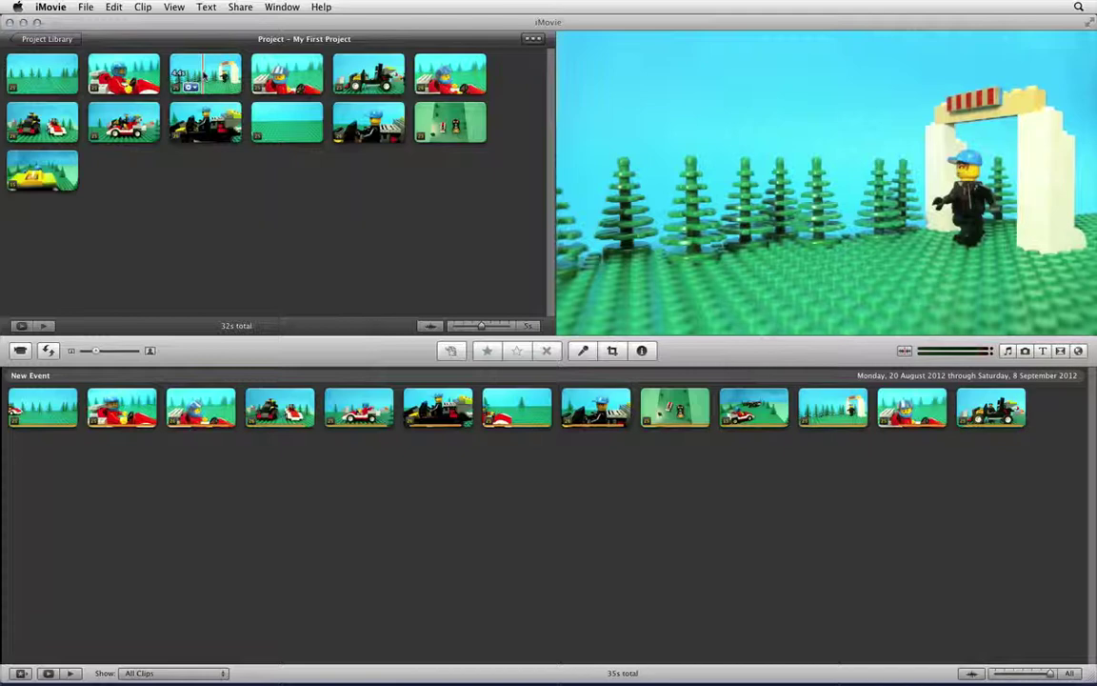
key(space)
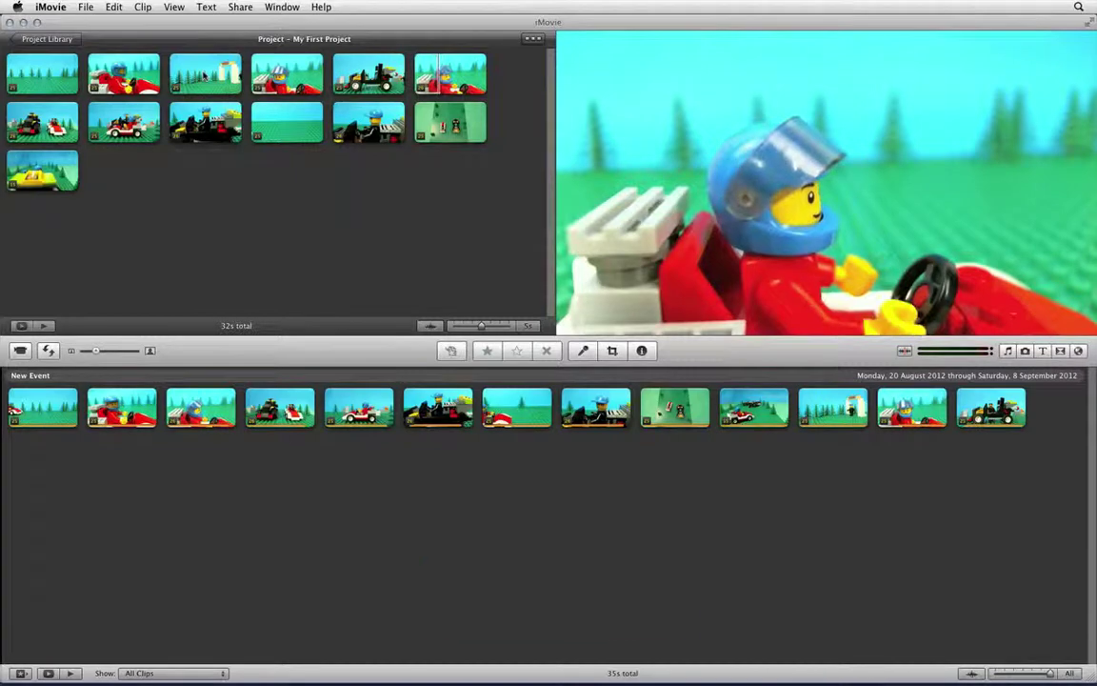
key(space)
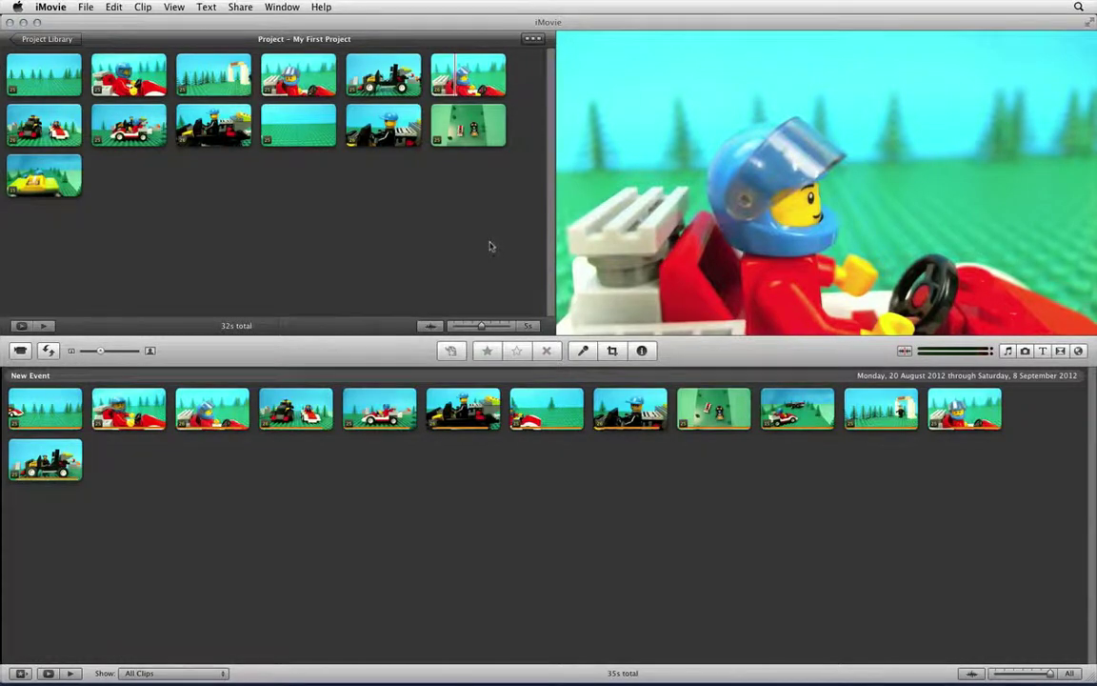
mouse_move(466, 89)
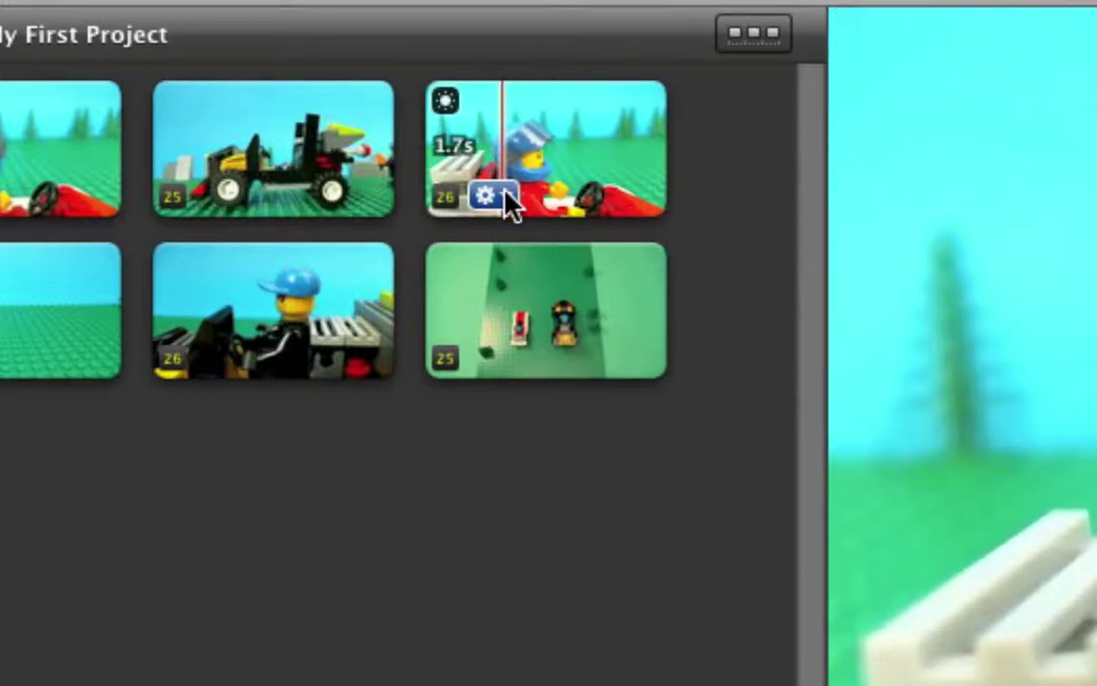
- Auto-correct the red racer clip in Video Adjustments after reverting a trial exposure change
click(505, 193)
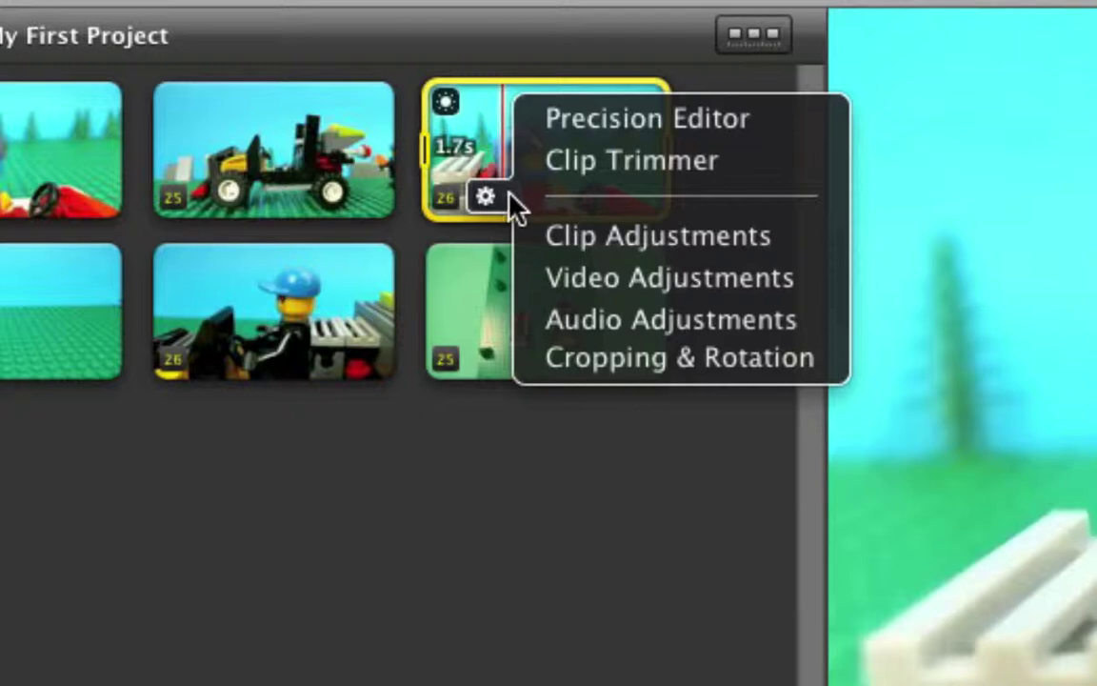
click(592, 277)
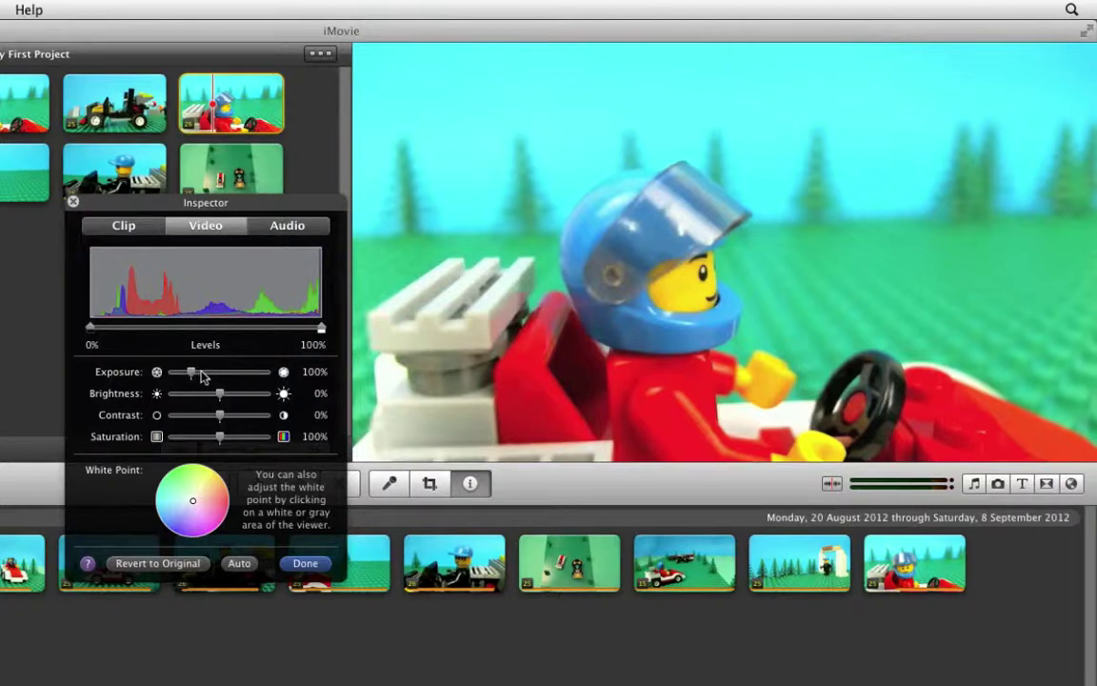
drag(192, 372, 220, 438)
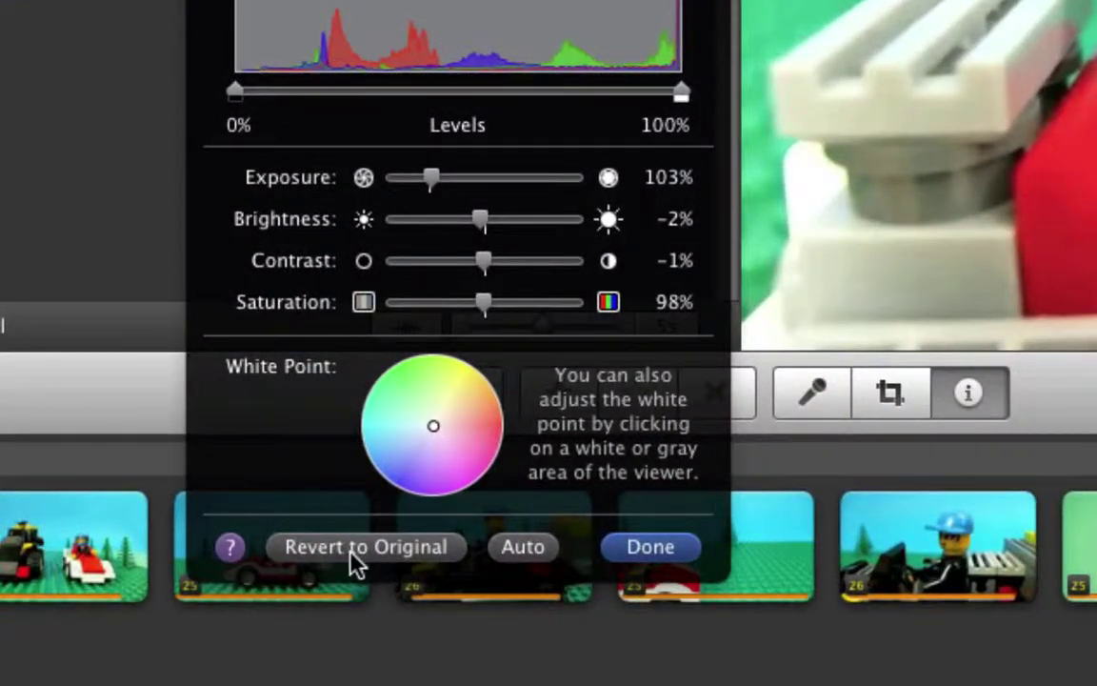
click(352, 556)
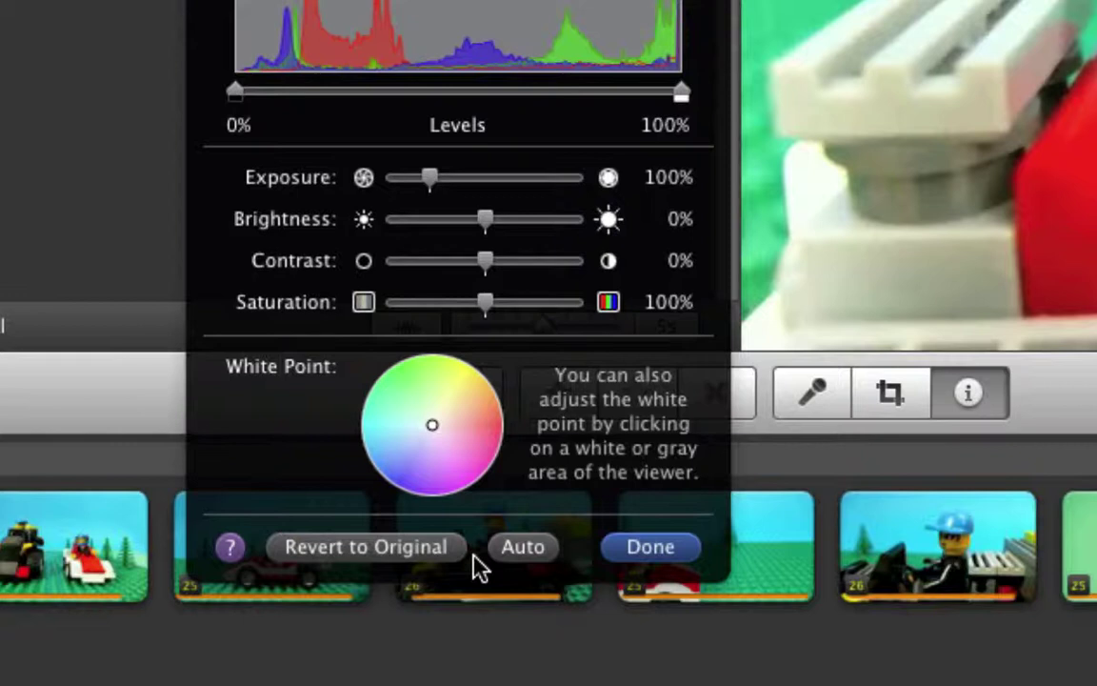
click(513, 554)
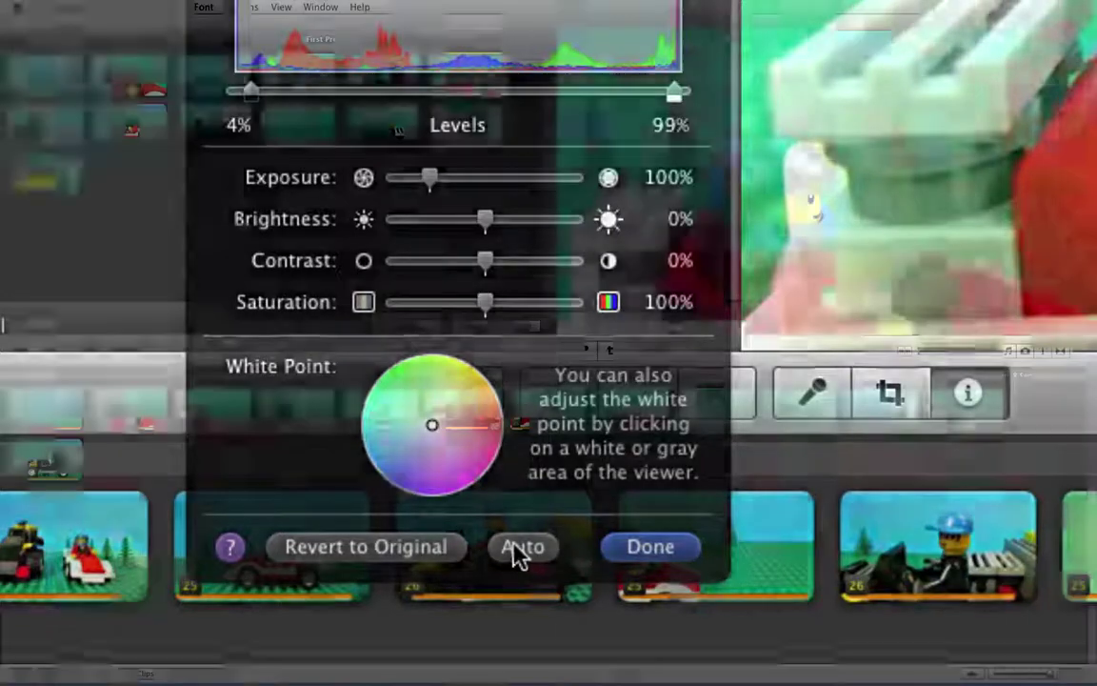
click(650, 547)
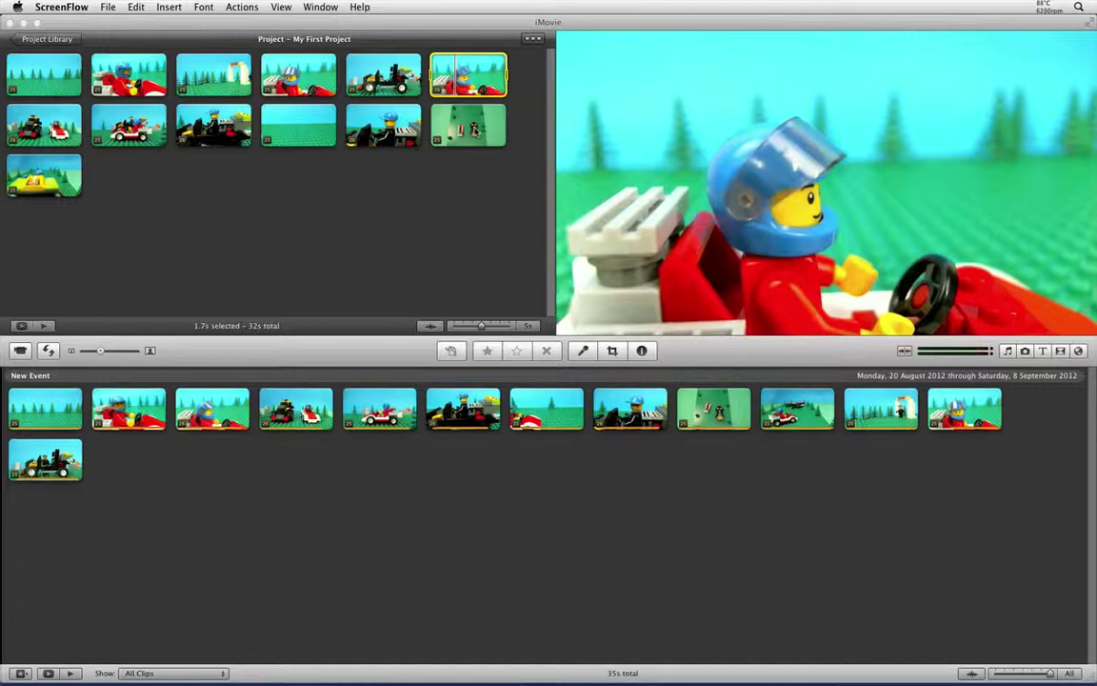
click(465, 121)
- In Video Adjustments, pick the top-down race clip's white point from the white car body
click(464, 120)
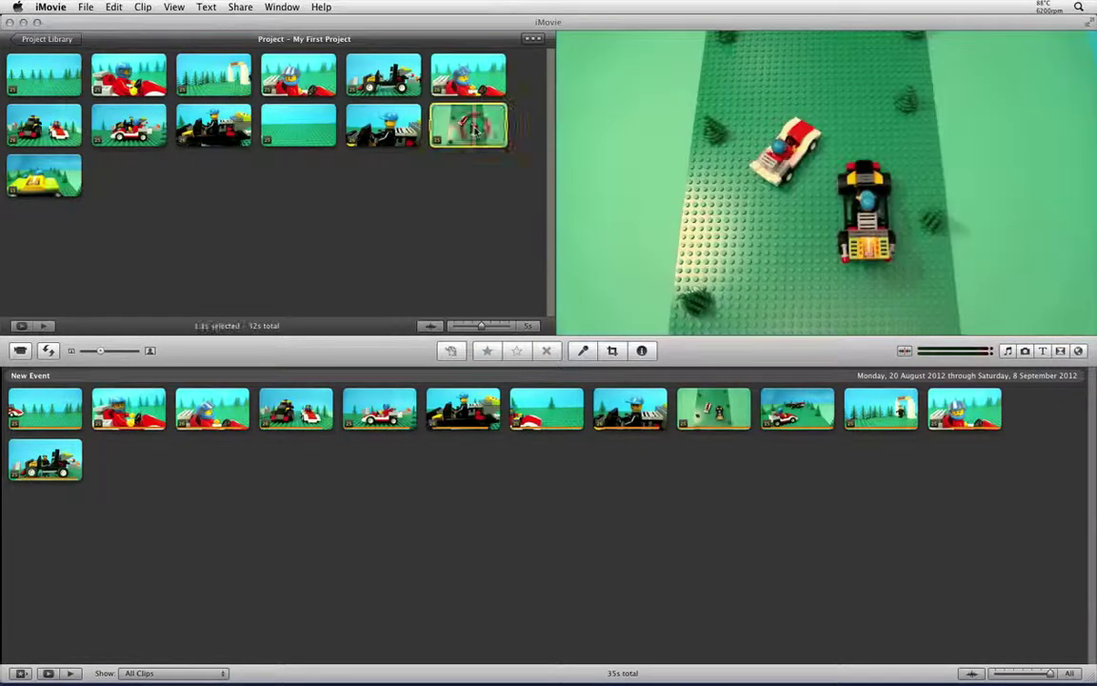
mouse_move(457, 143)
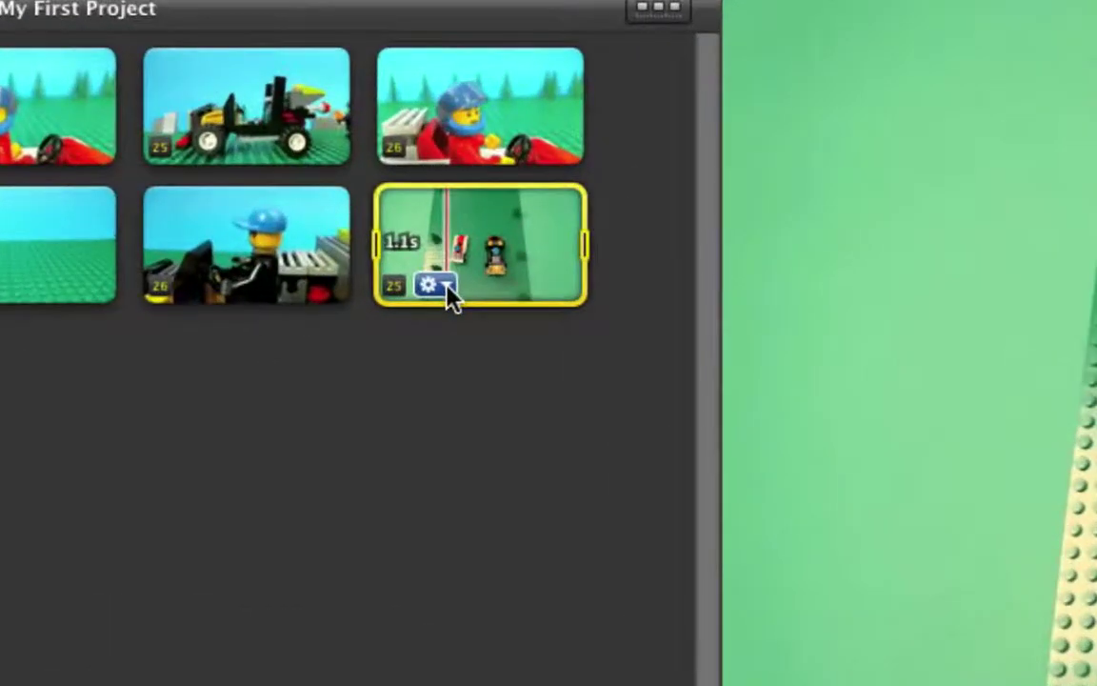
click(448, 291)
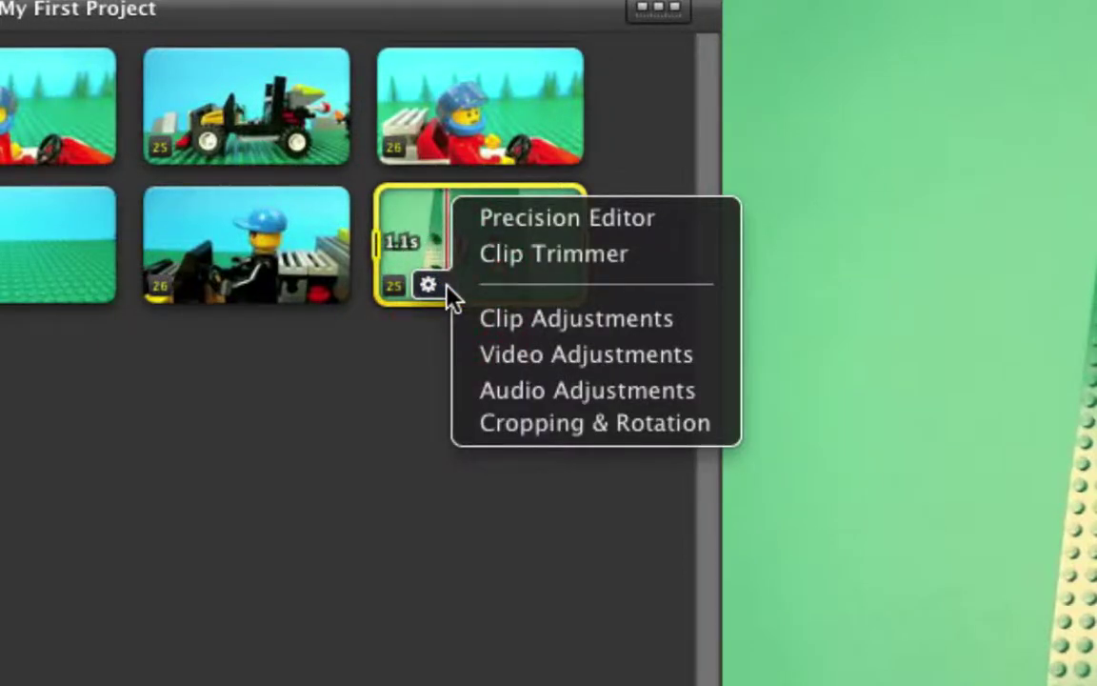
click(558, 360)
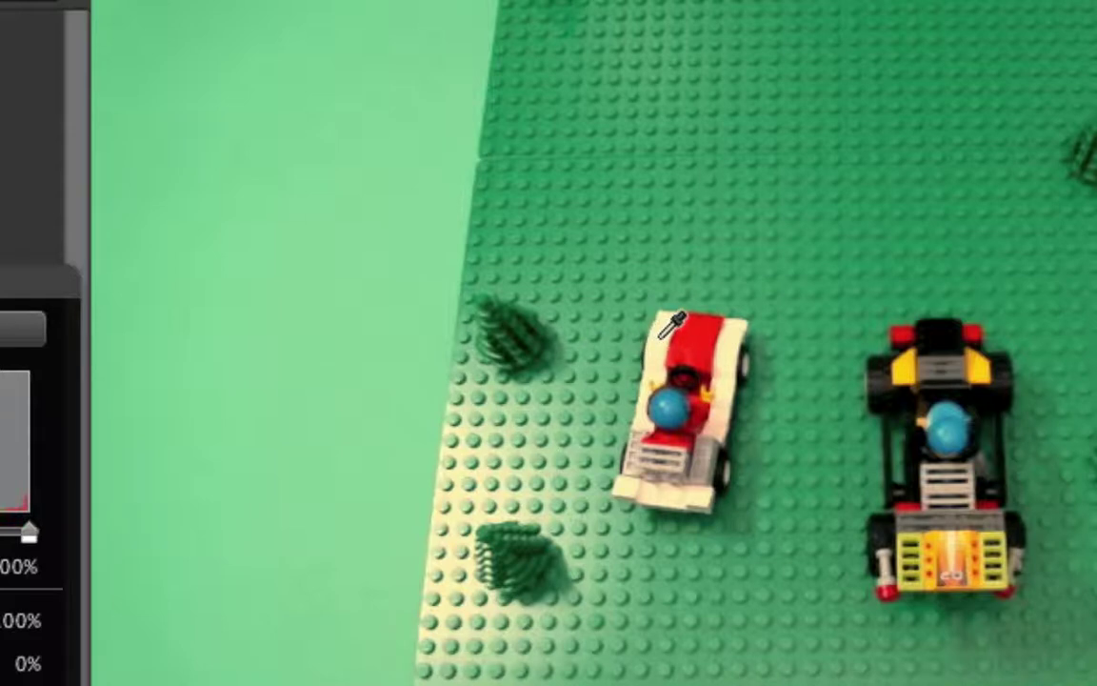
click(663, 334)
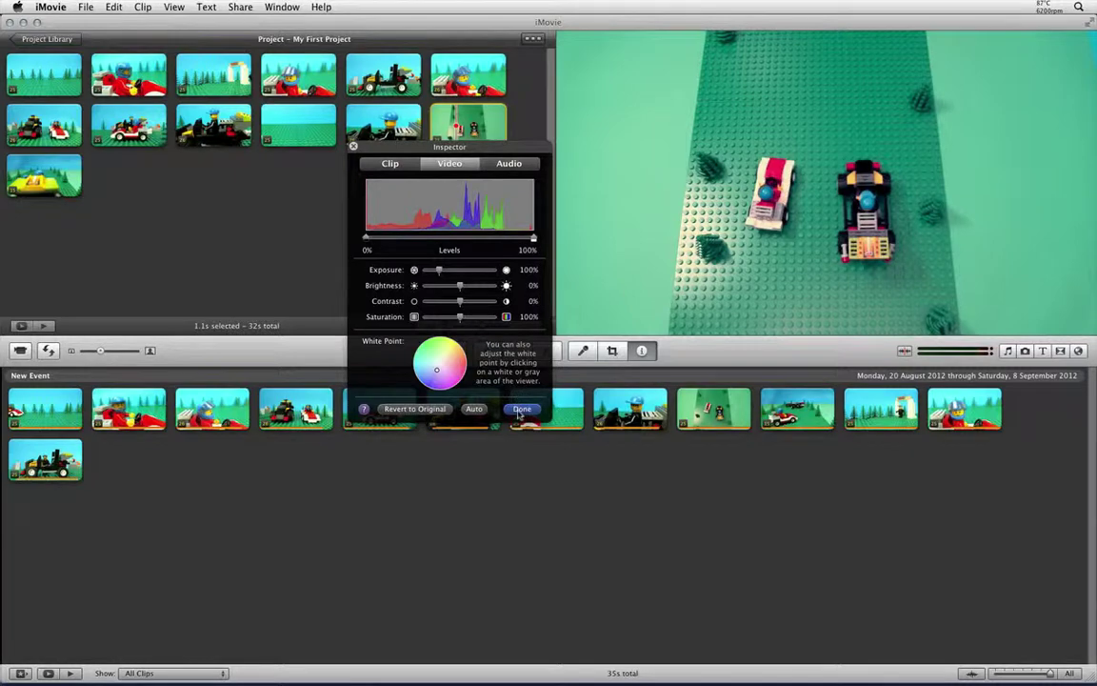
- Apply the Sepia video effect to the black car clip in its clip settings
click(520, 409)
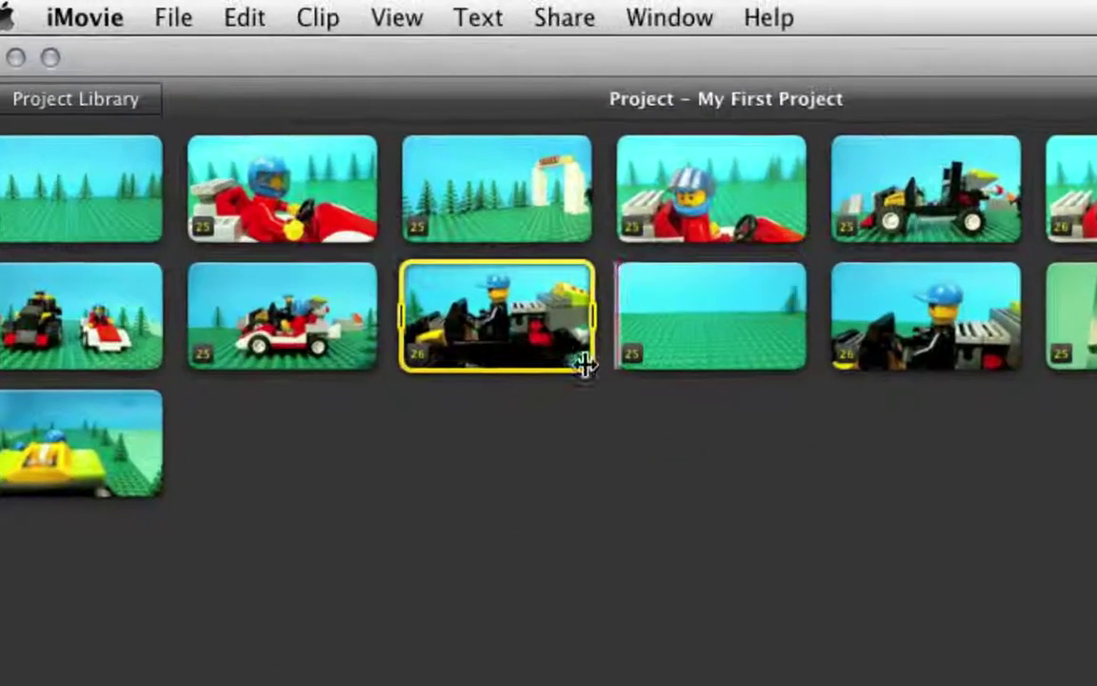
click(461, 354)
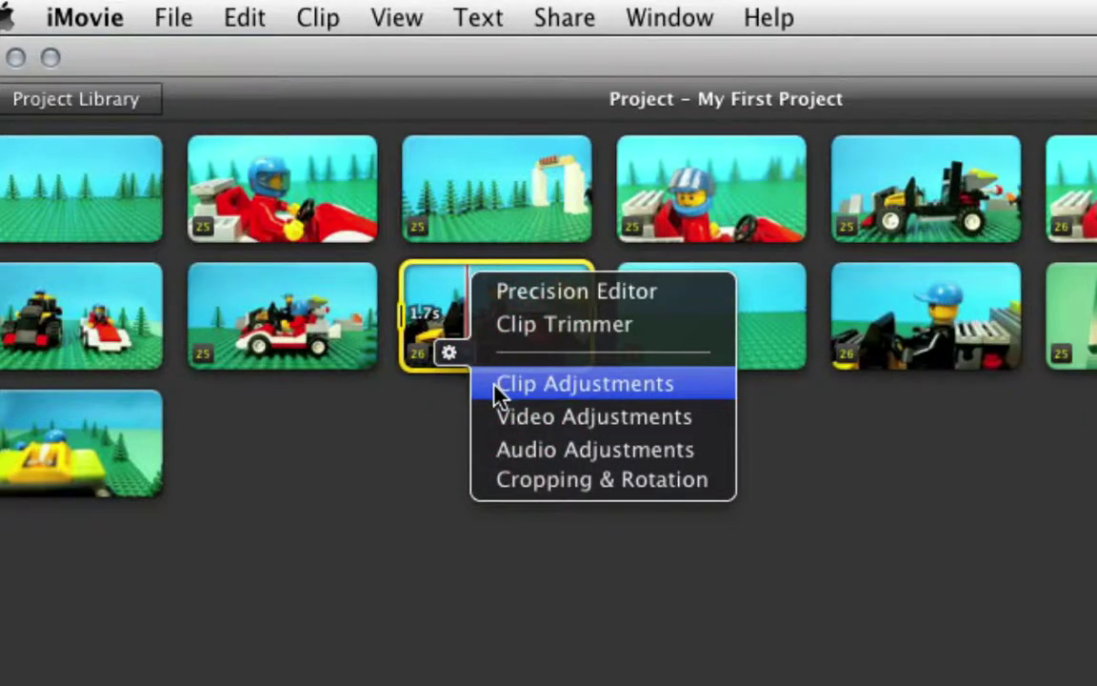
click(500, 392)
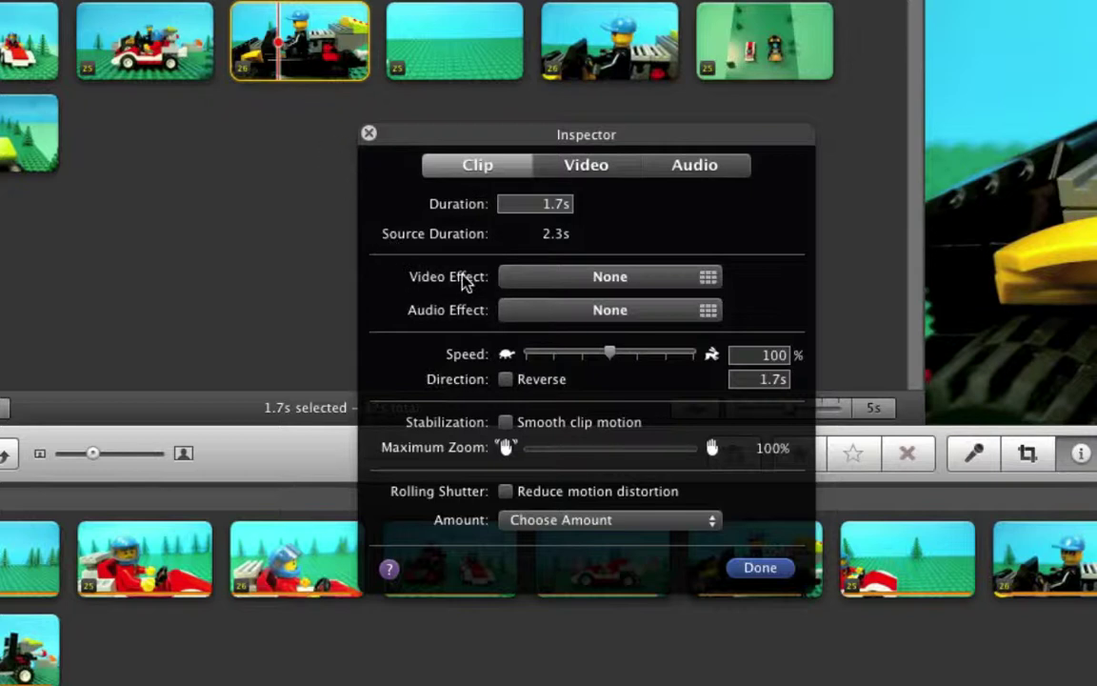
click(643, 279)
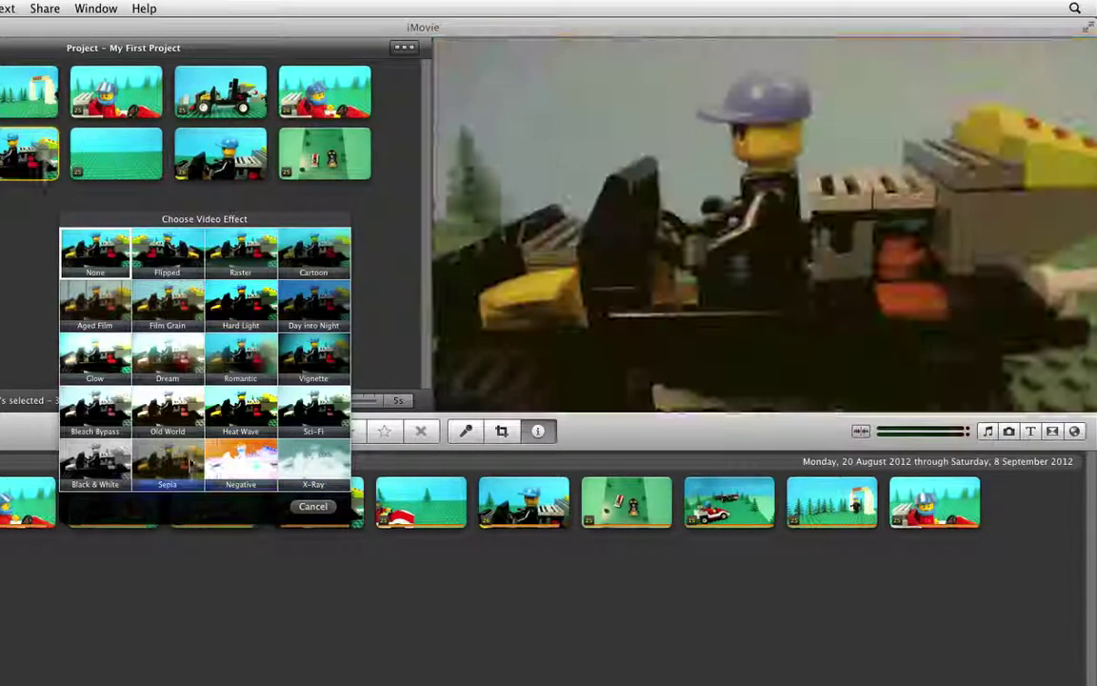
click(176, 462)
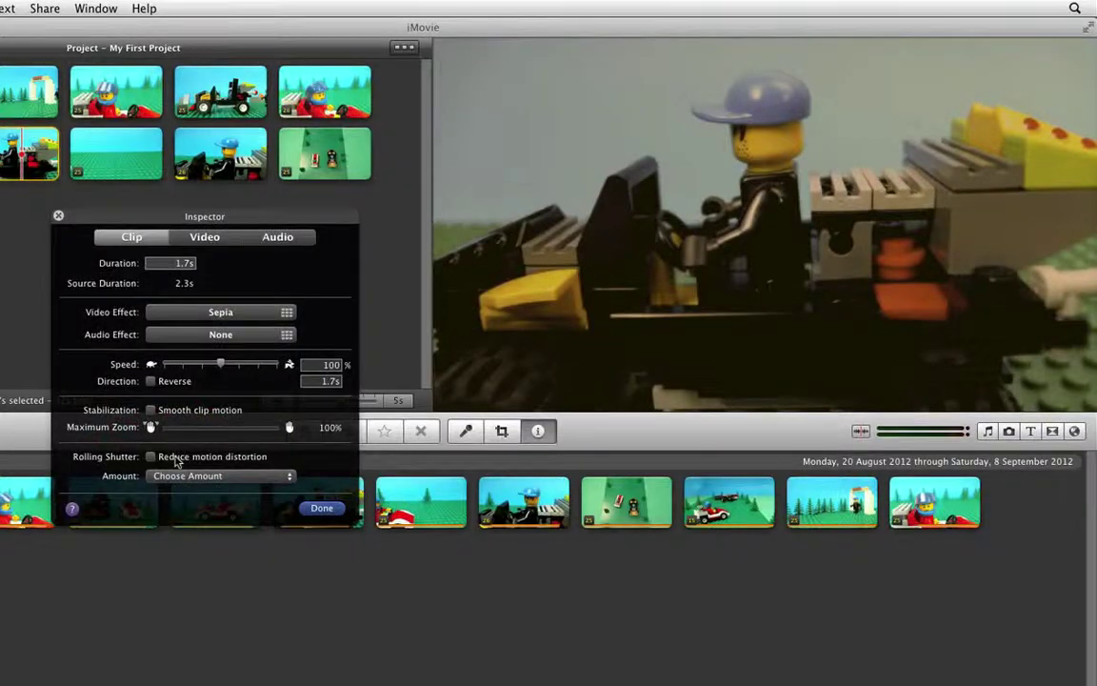
click(322, 509)
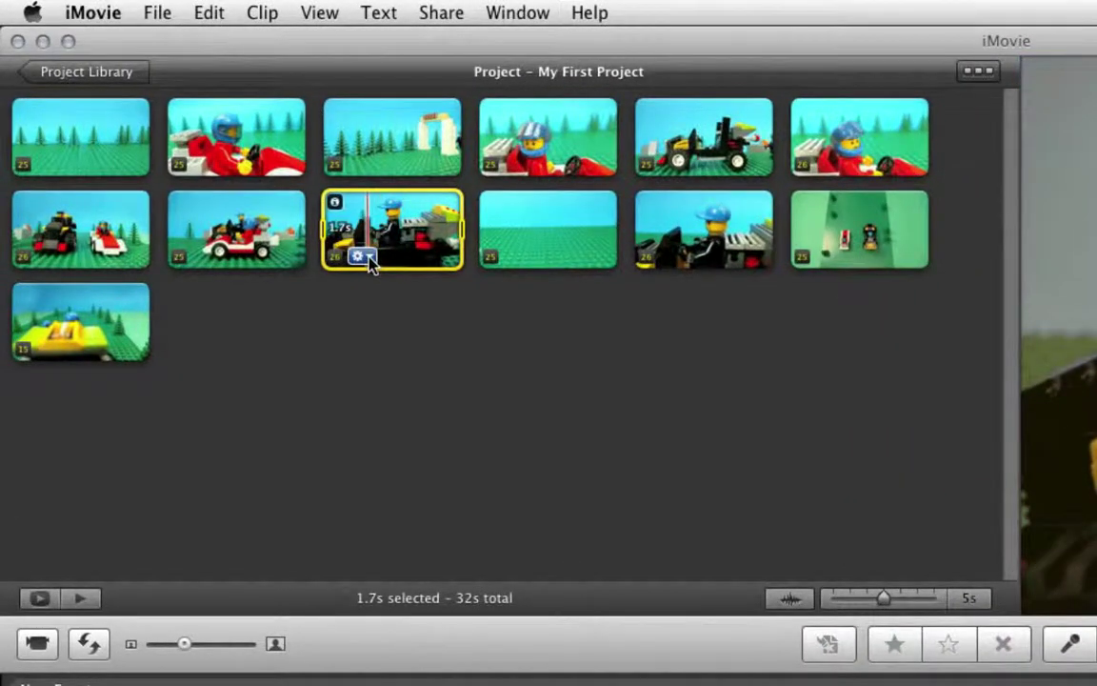
- Change the black-car clip's Video Effect from Sepia back to None in Clip Adjustments
click(368, 256)
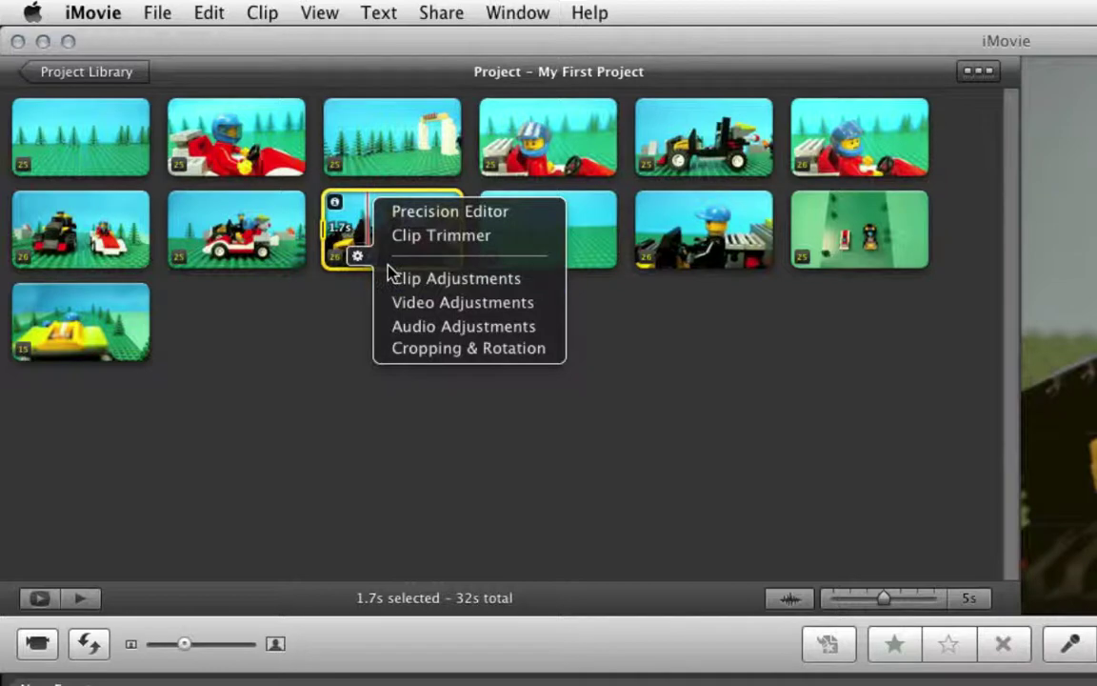
click(403, 278)
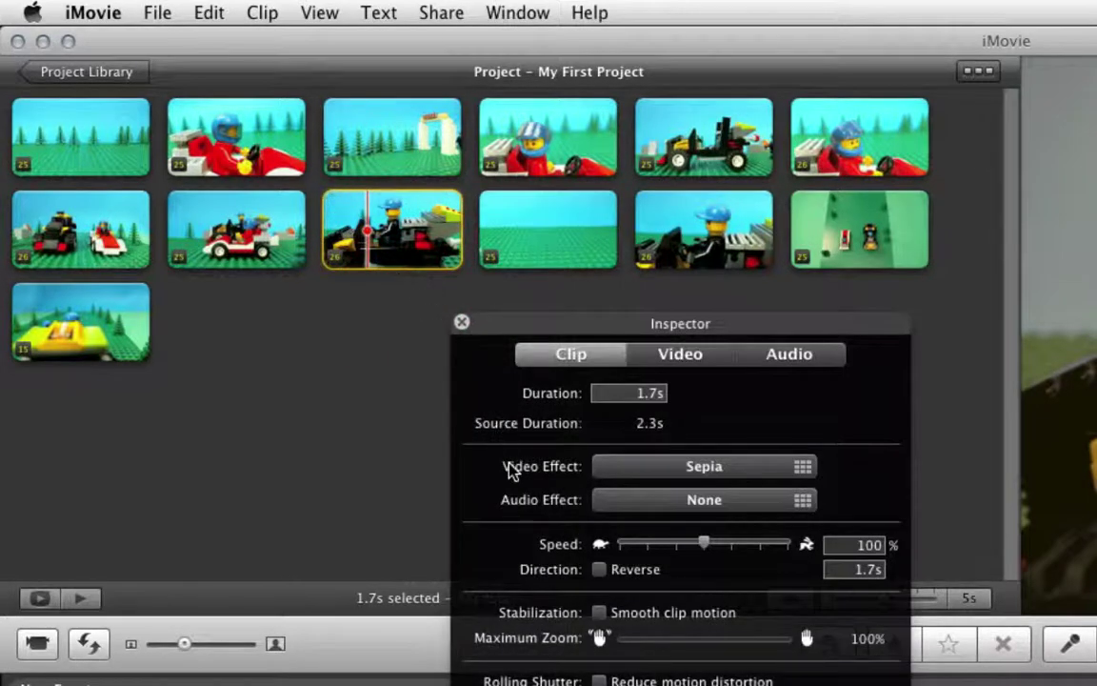
click(641, 479)
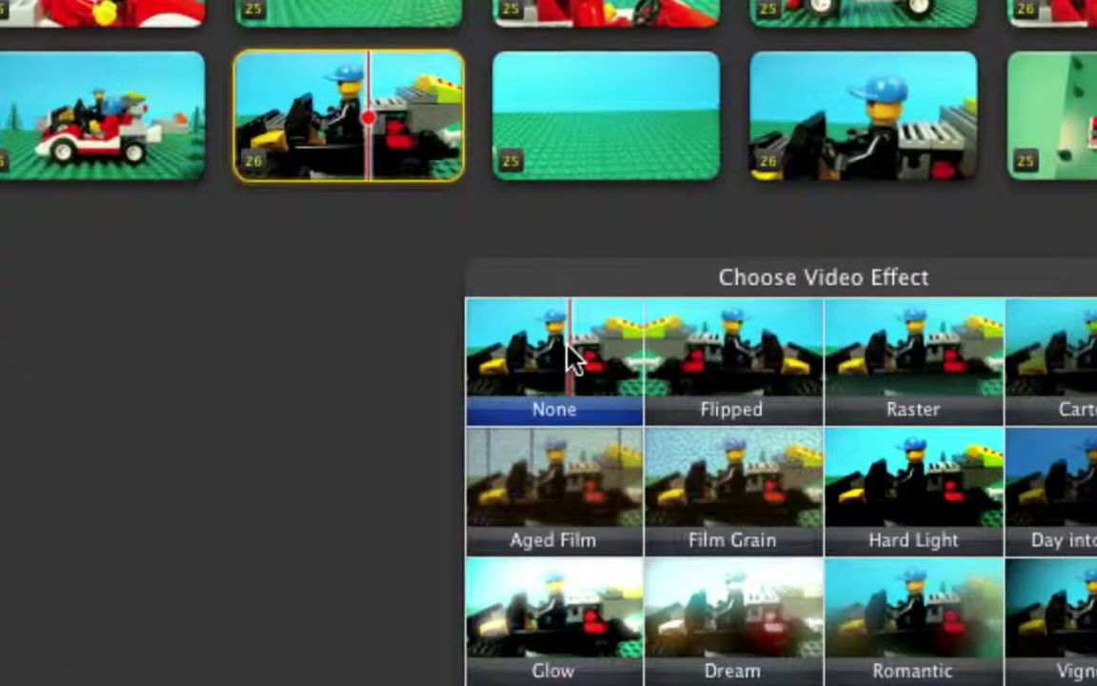
click(524, 375)
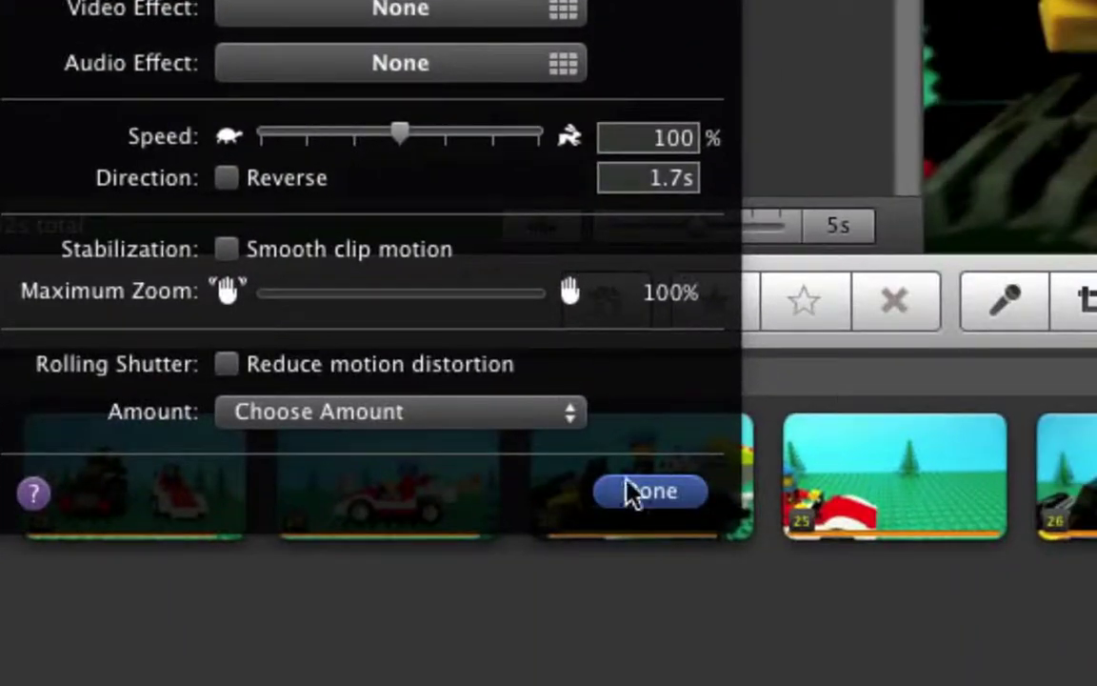
click(643, 492)
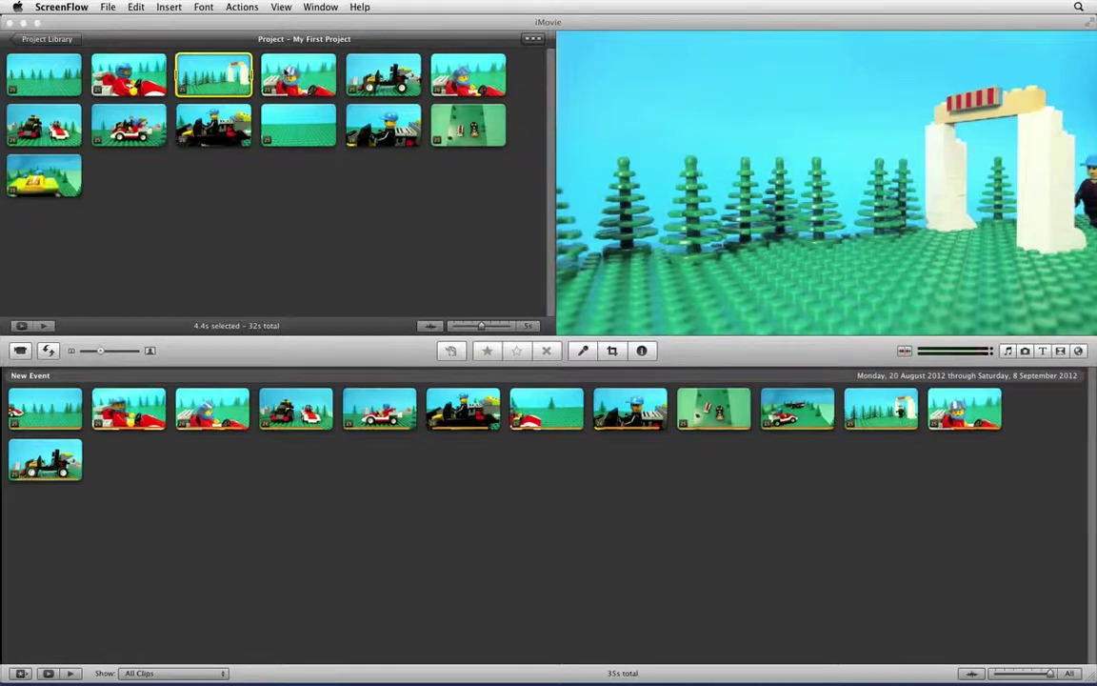
- Select the red-car clip and show the Transition Browser beside the project
click(286, 74)
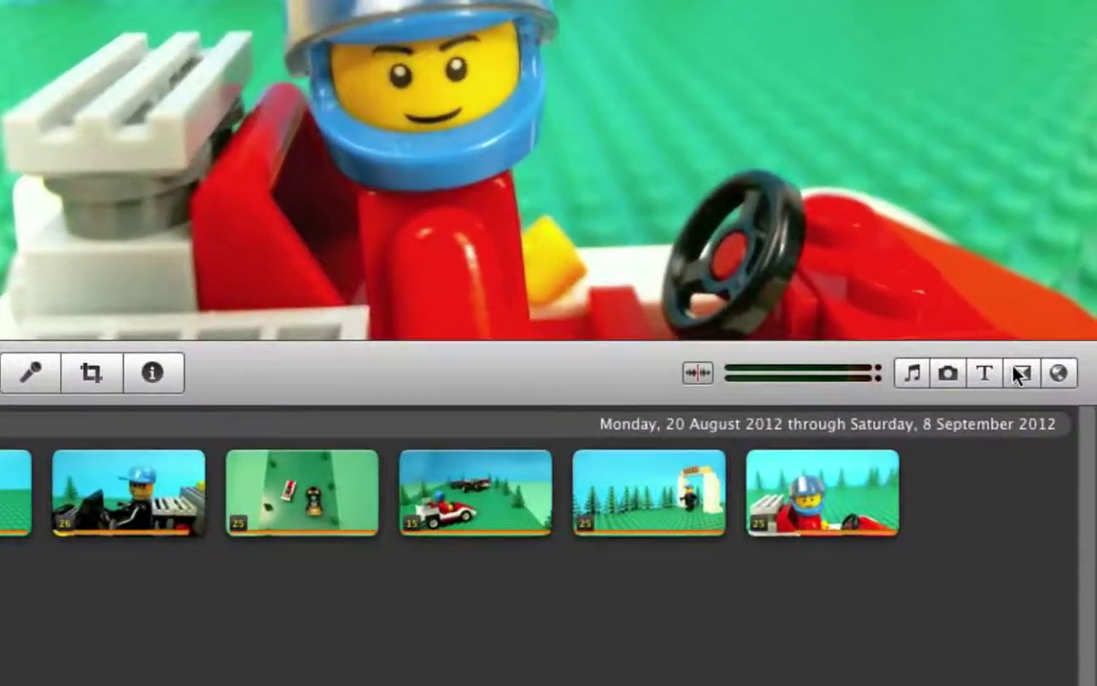
click(1020, 374)
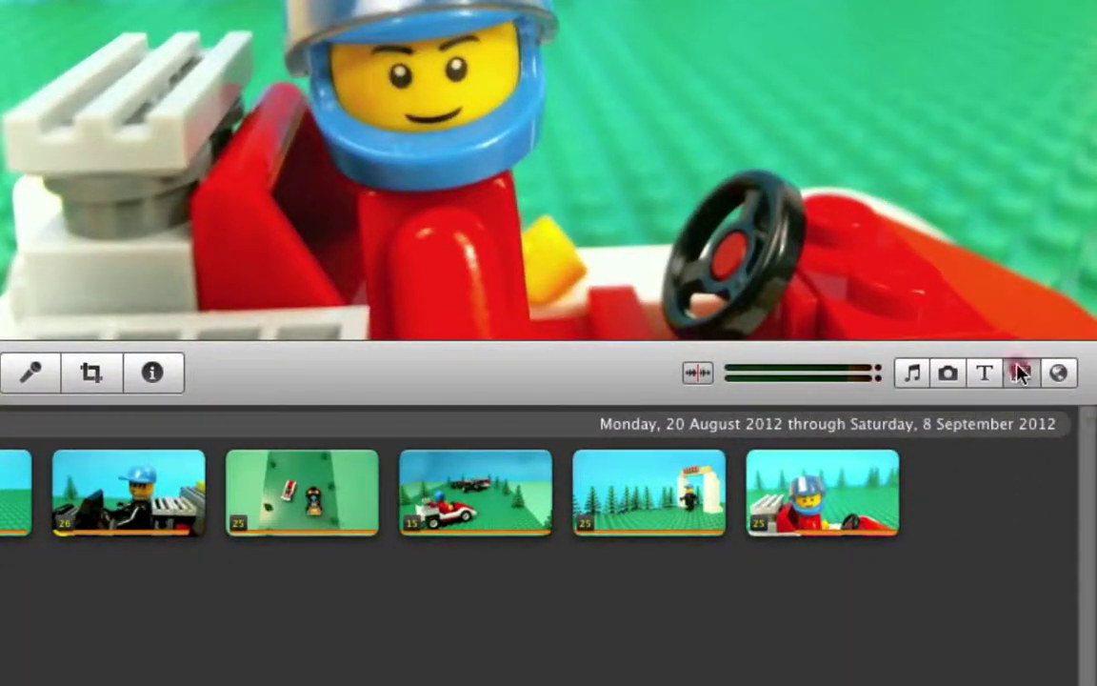
click(1020, 375)
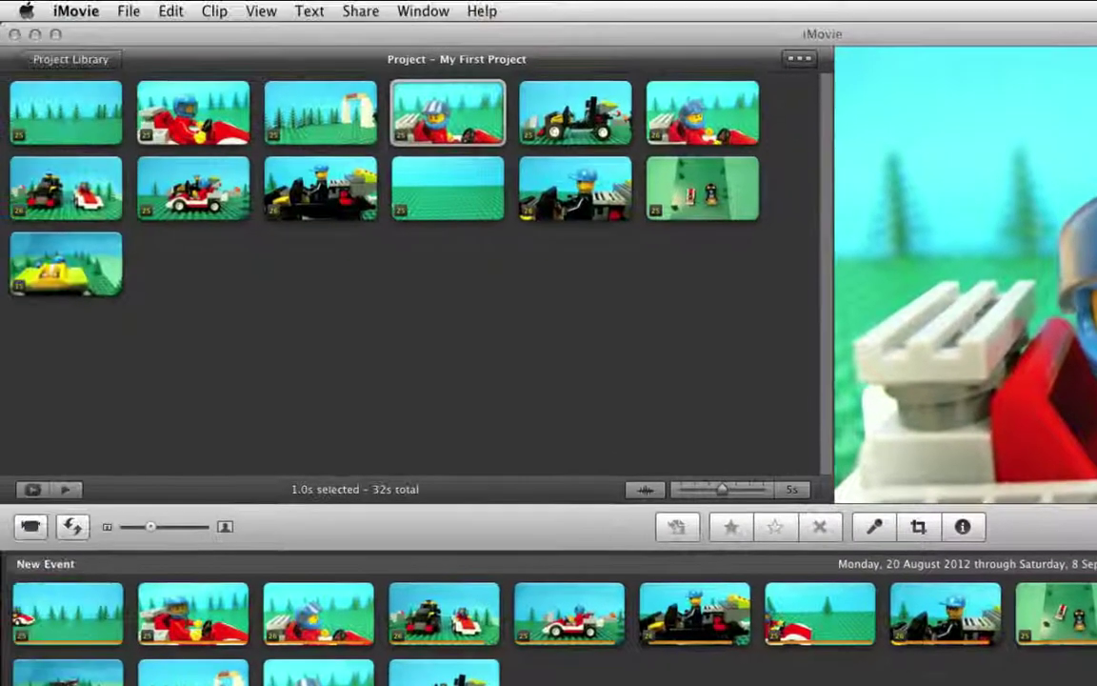
- Place a dissolve after the red-car clip and preview it into the black-car clip
drag(950, 502, 514, 110)
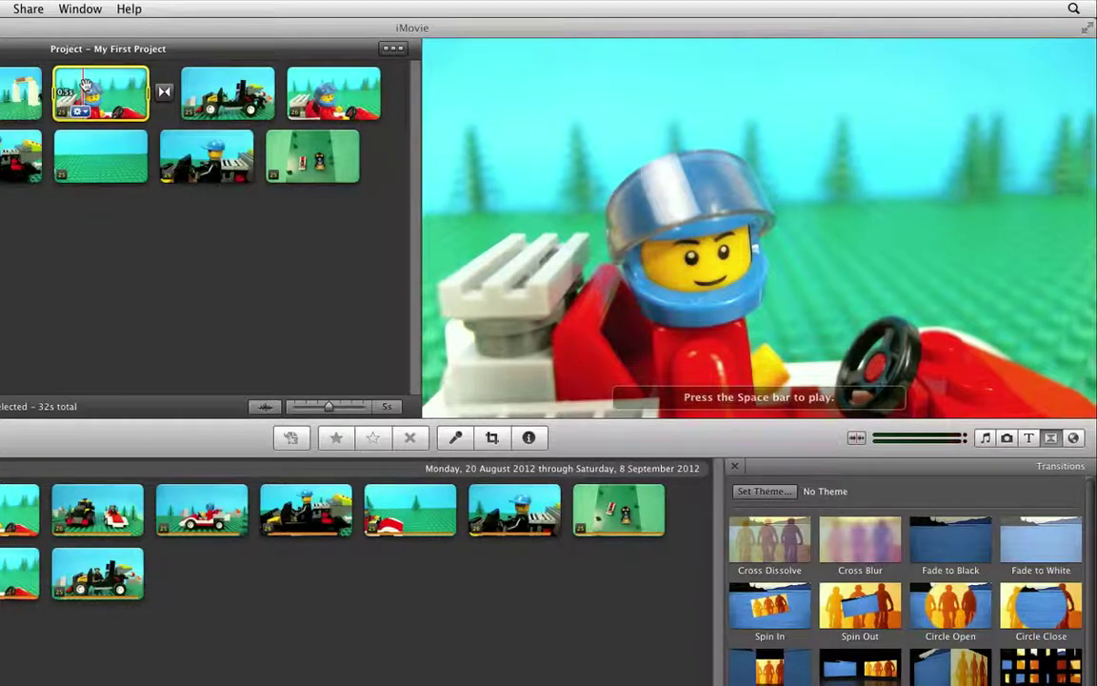
key(space)
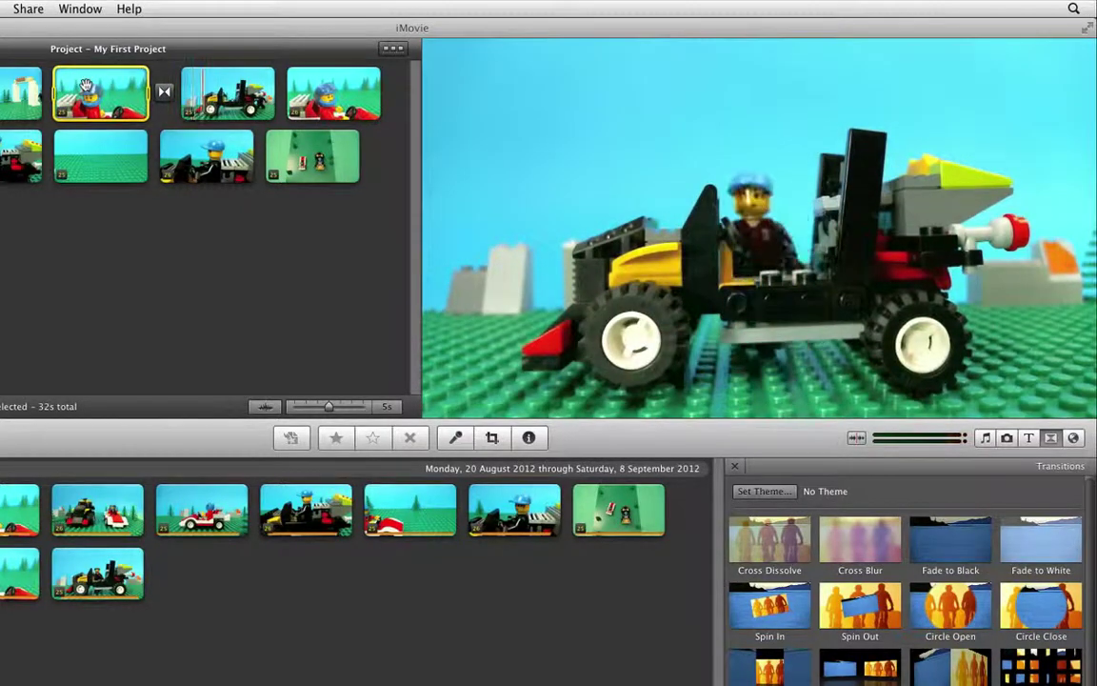
key(space)
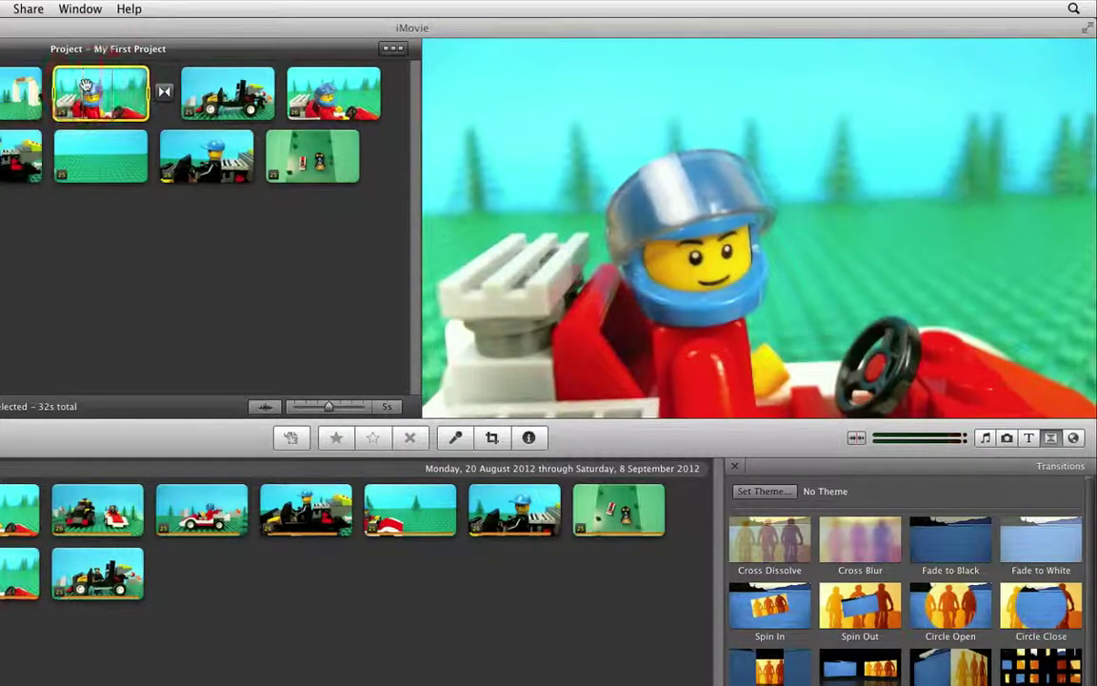
key(space)
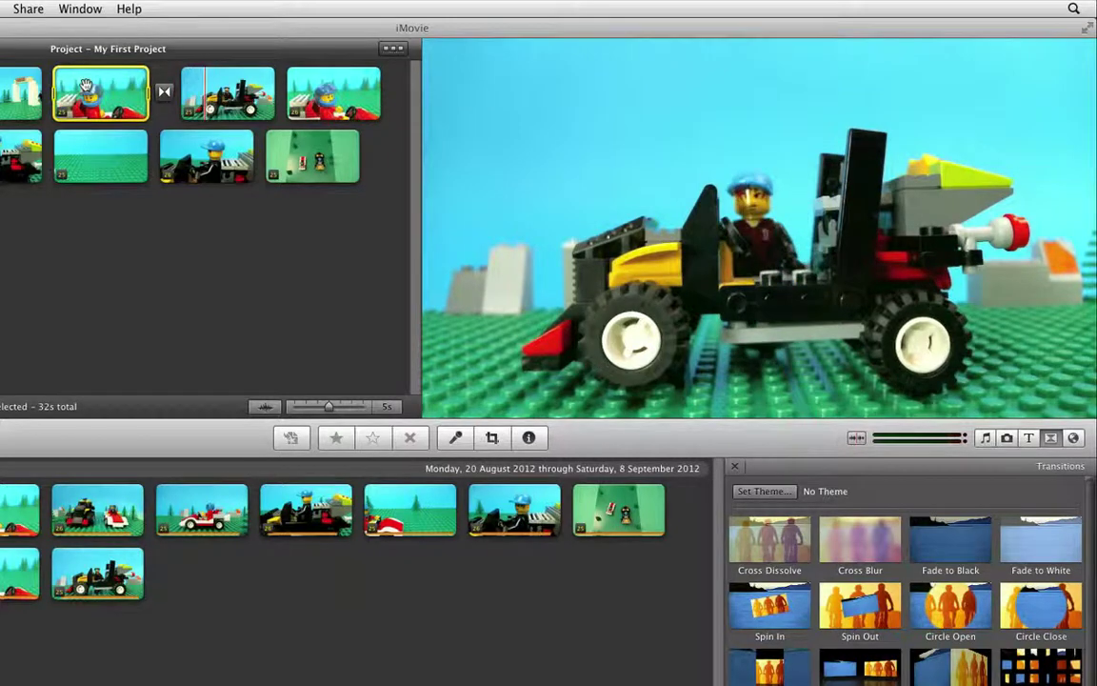
click(86, 86)
key(space)
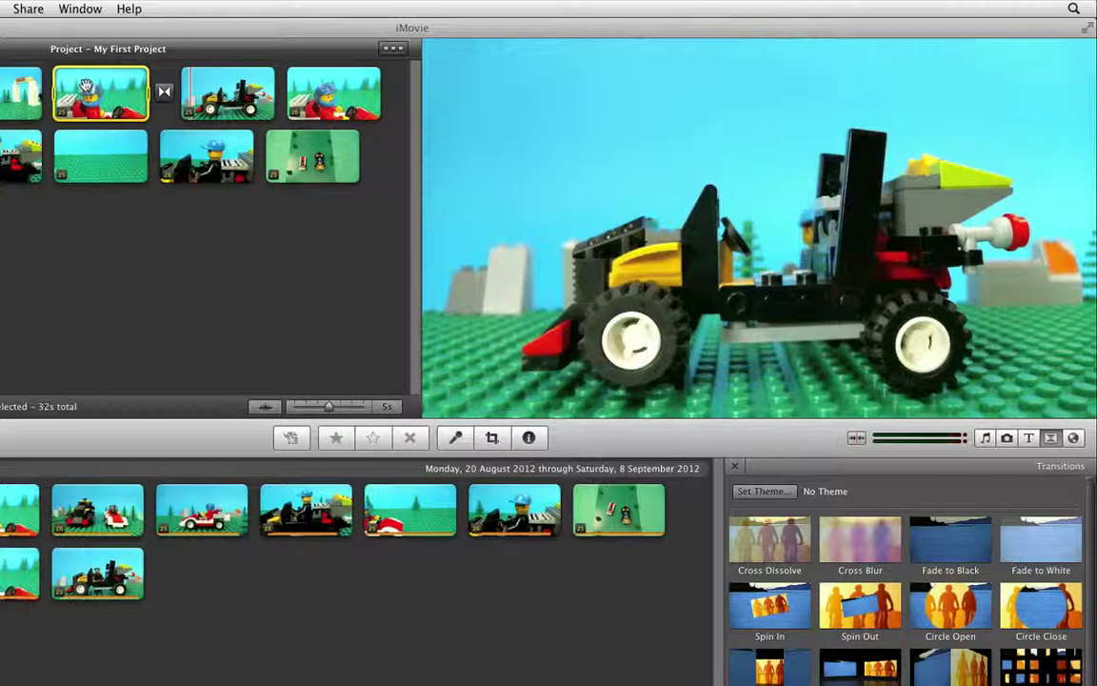
- Delete the 0.5s transition and hide the Transition Browser
click(163, 92)
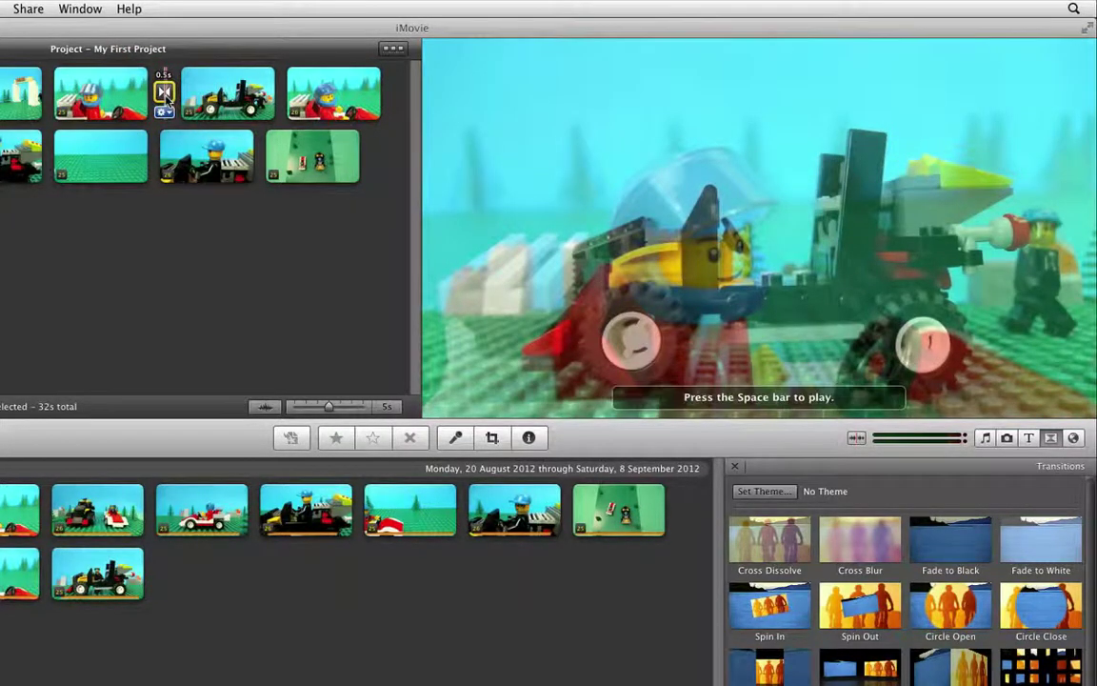
key(Delete)
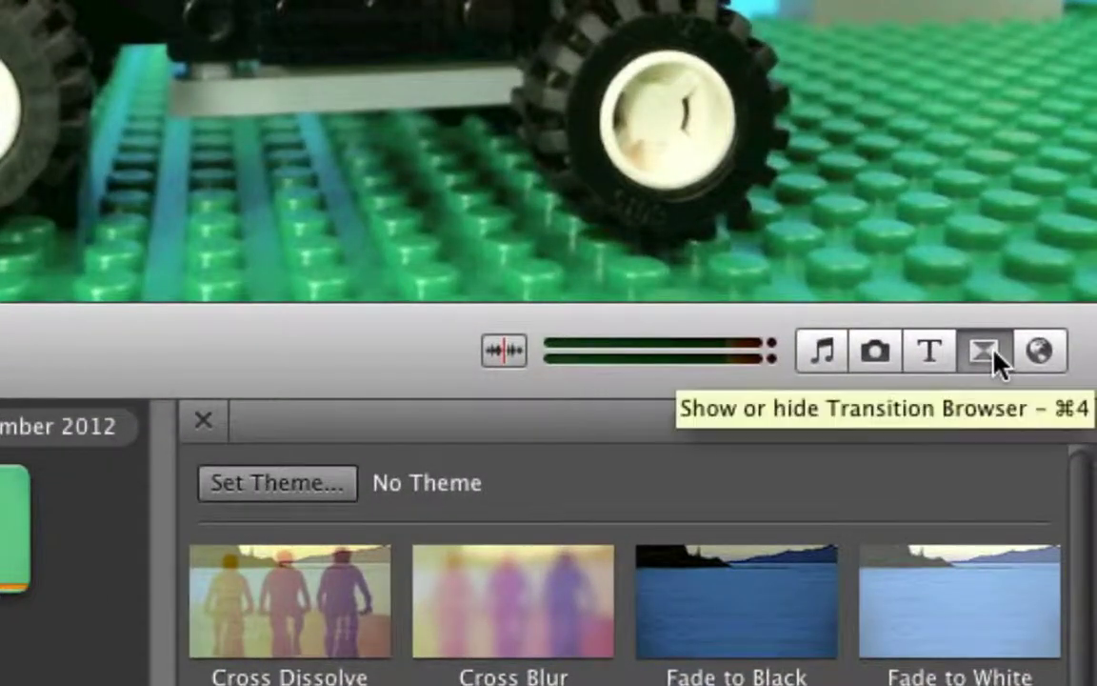
click(985, 353)
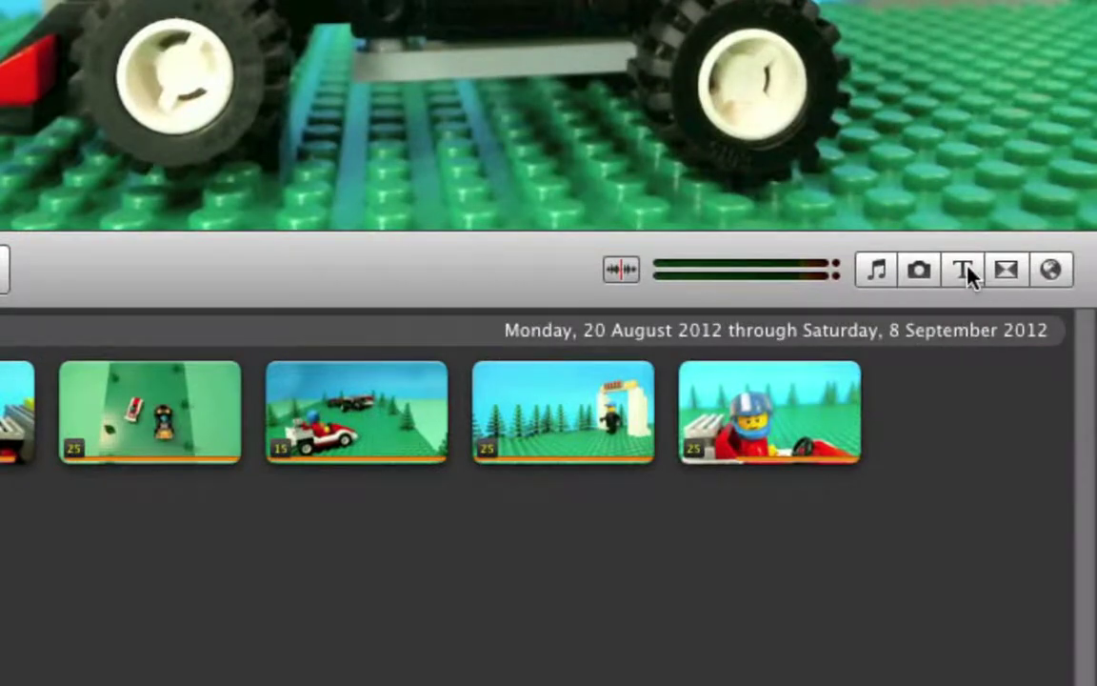
- Put a Centered title before the first project clip and give it a Green background
click(967, 271)
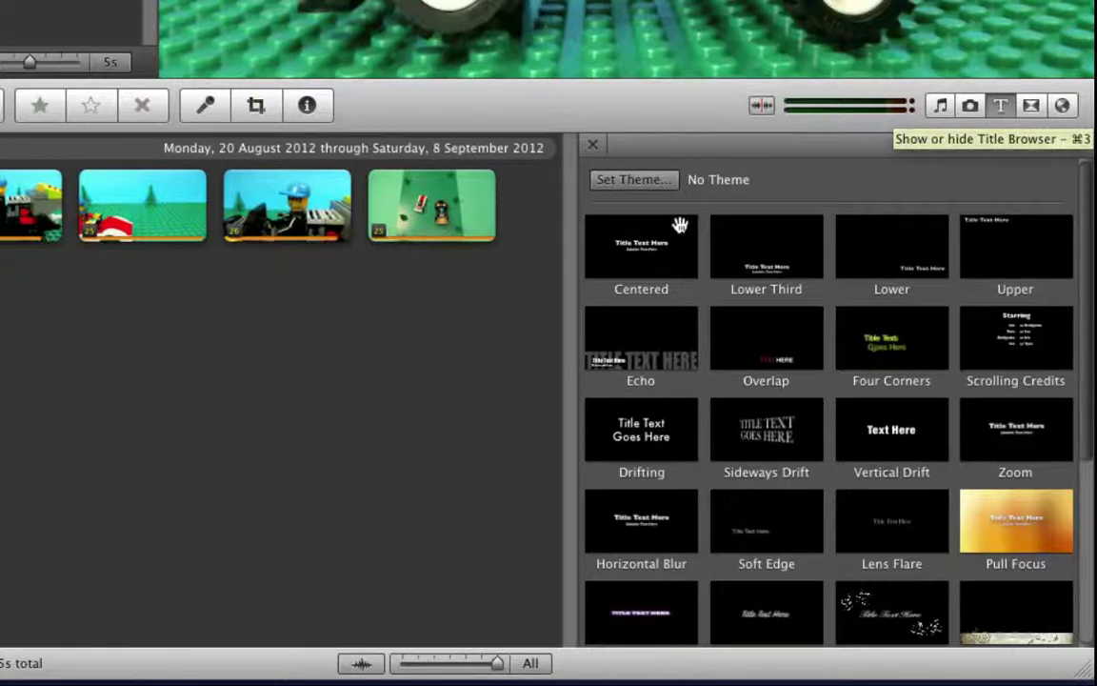
click(648, 243)
drag(648, 244, 8, 148)
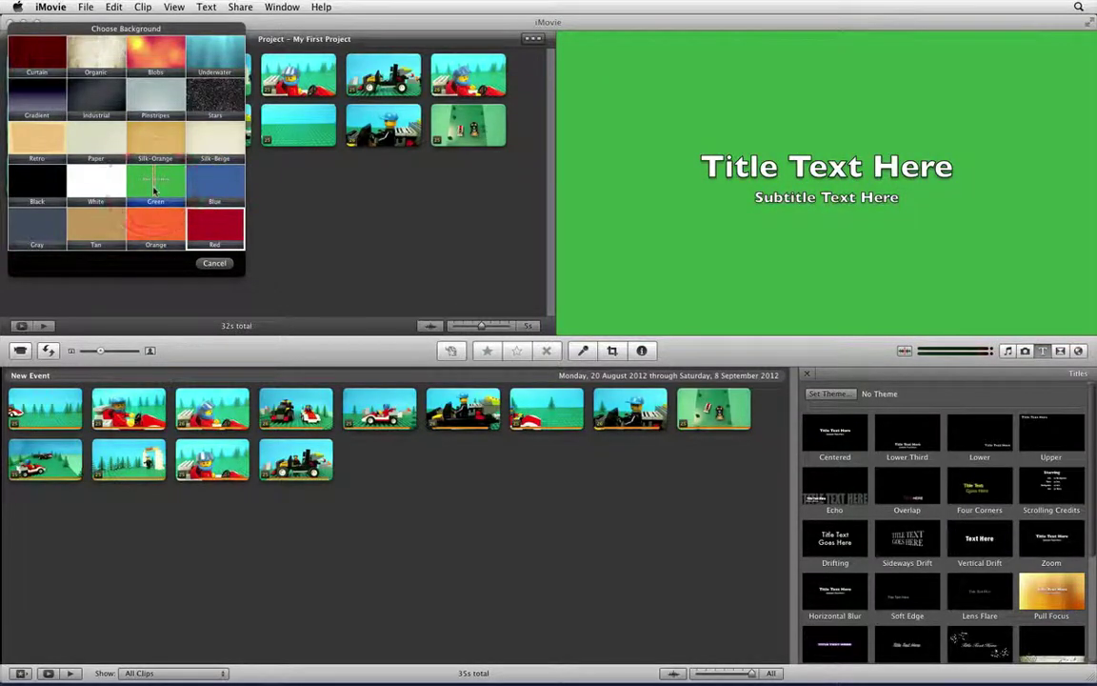
click(154, 191)
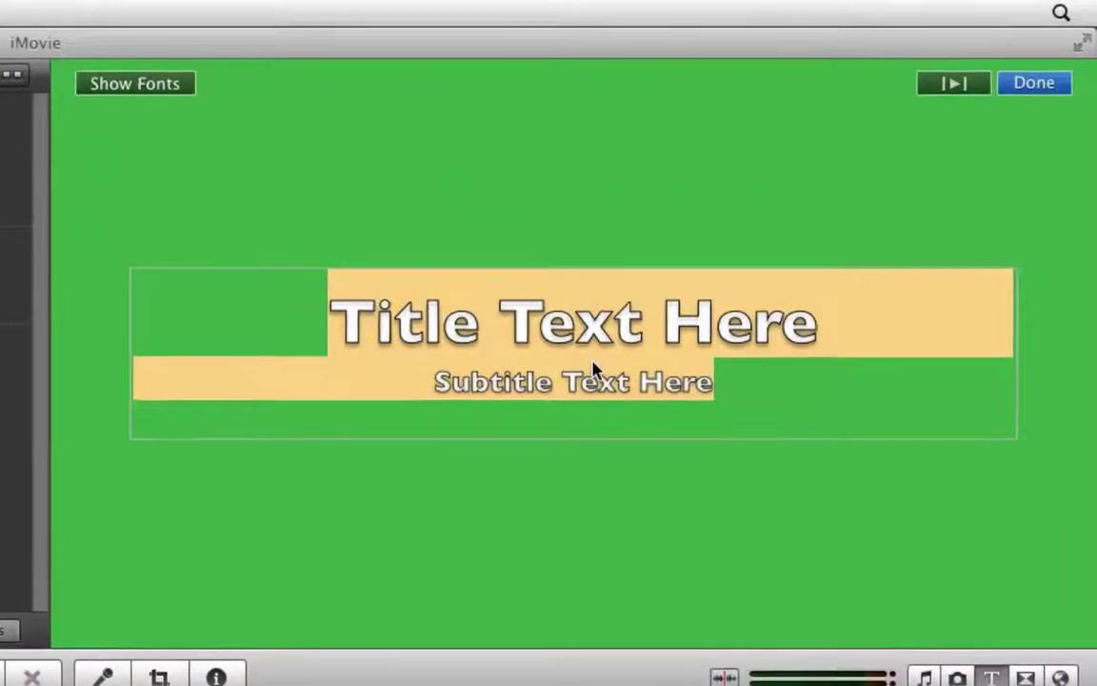
- Replace both placeholder title lines with 'LEGO RACER' and close the title editor
click(747, 267)
click(712, 387)
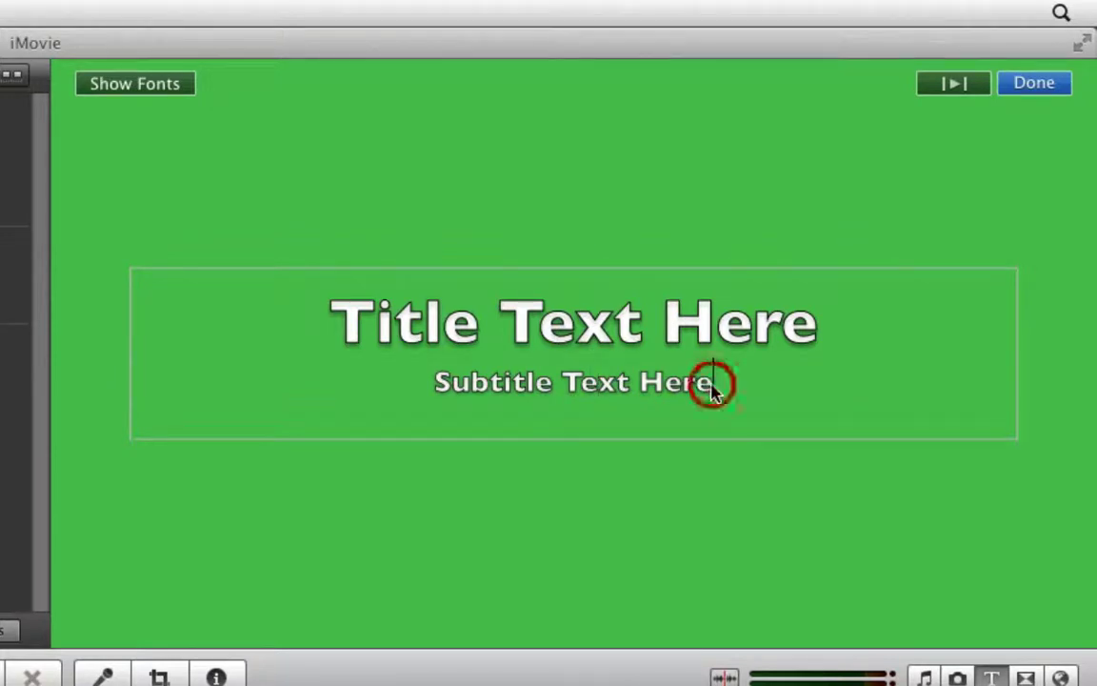
drag(712, 387, 317, 336)
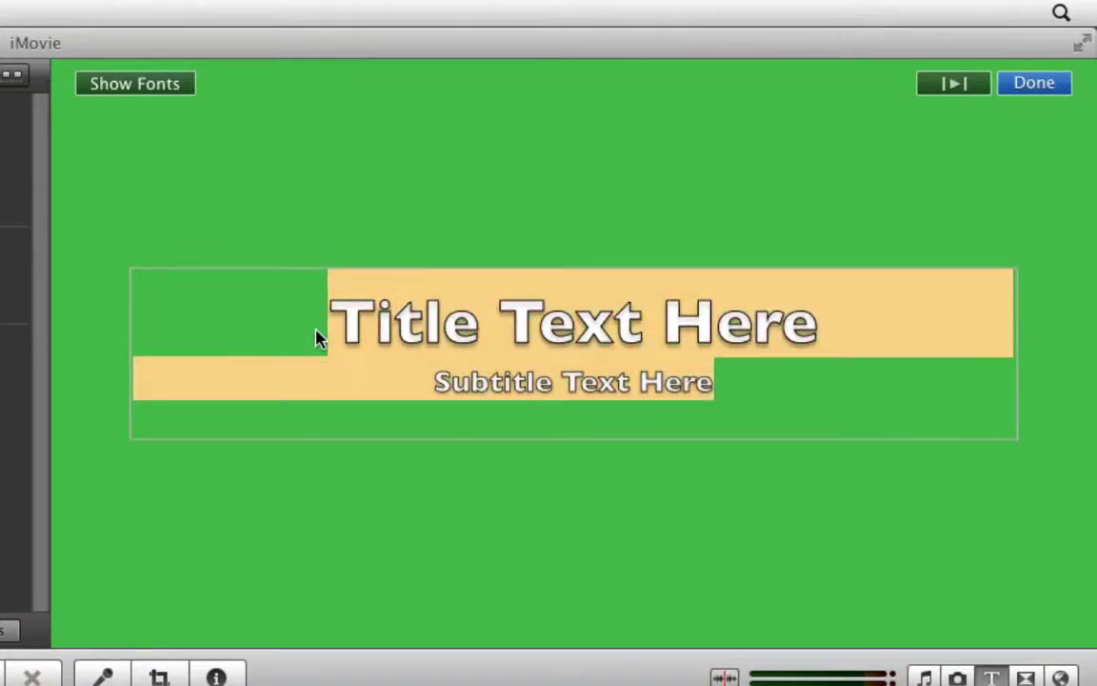
text(LEGO RACER)
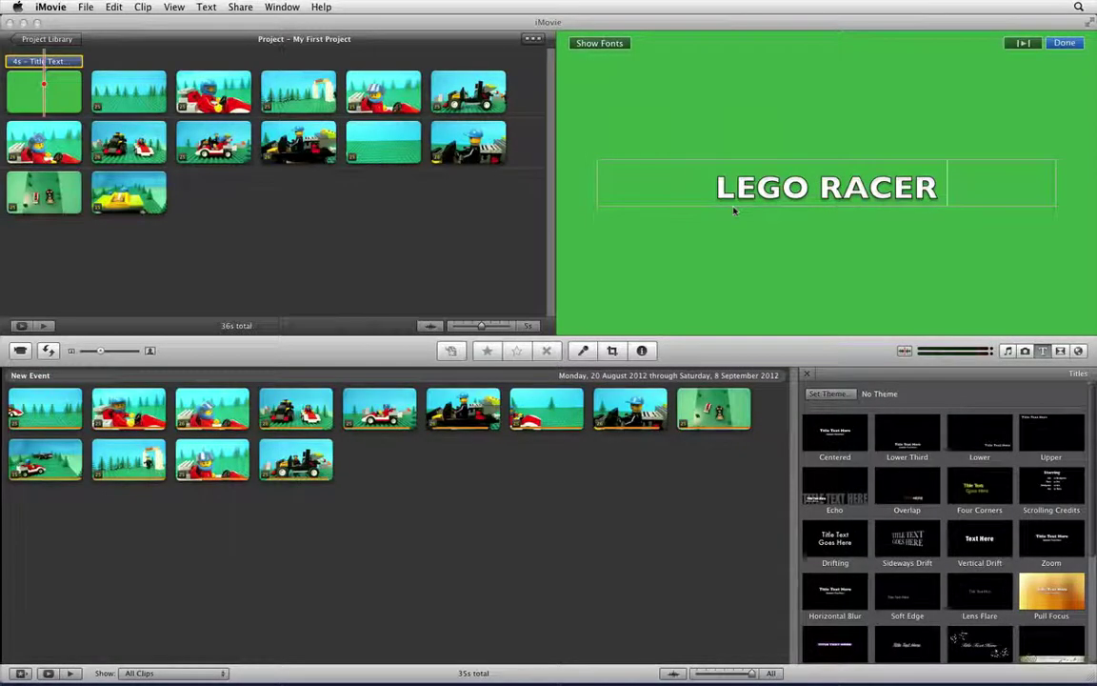
click(347, 225)
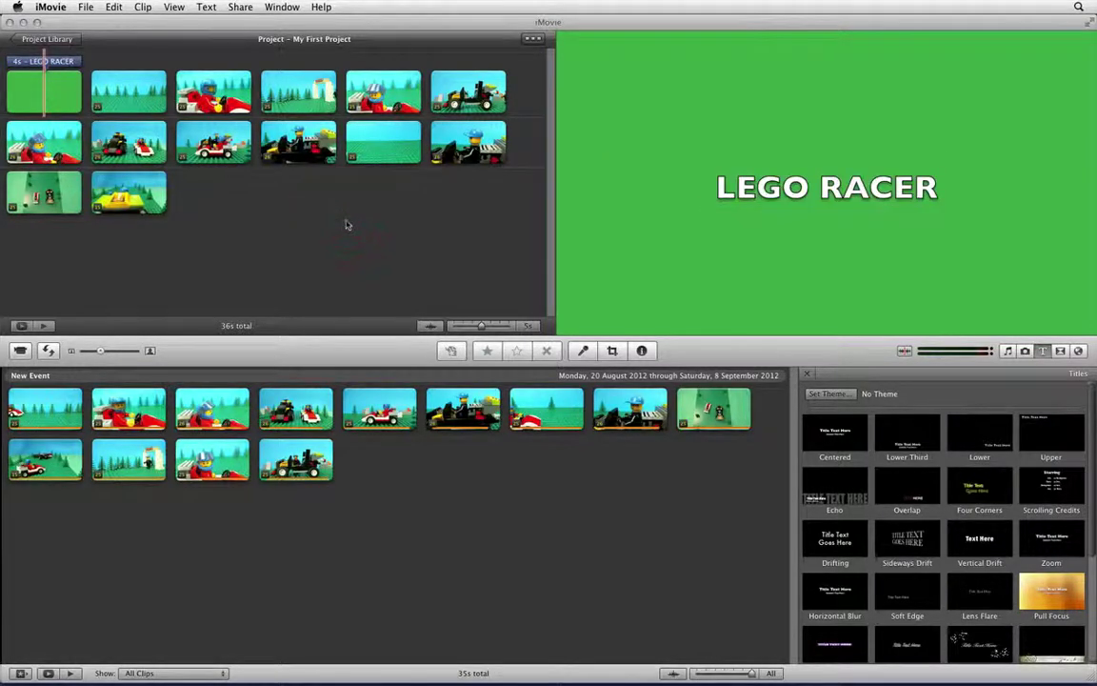
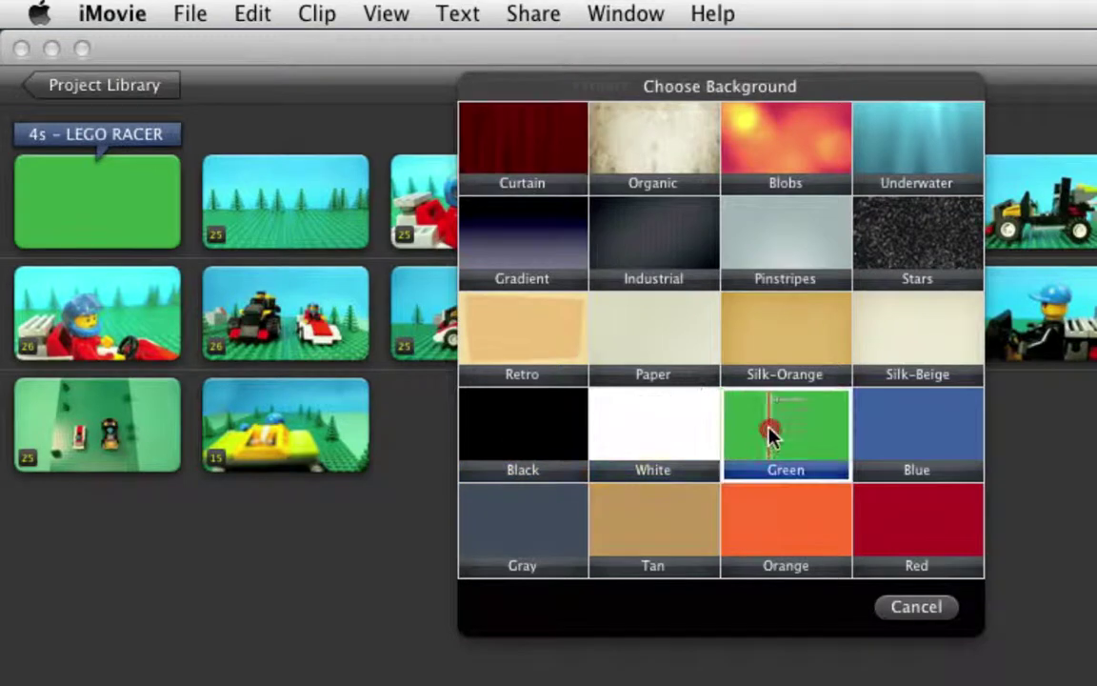
- Give the title a green background and make it read 'Animation by' with the animator's name below
click(771, 440)
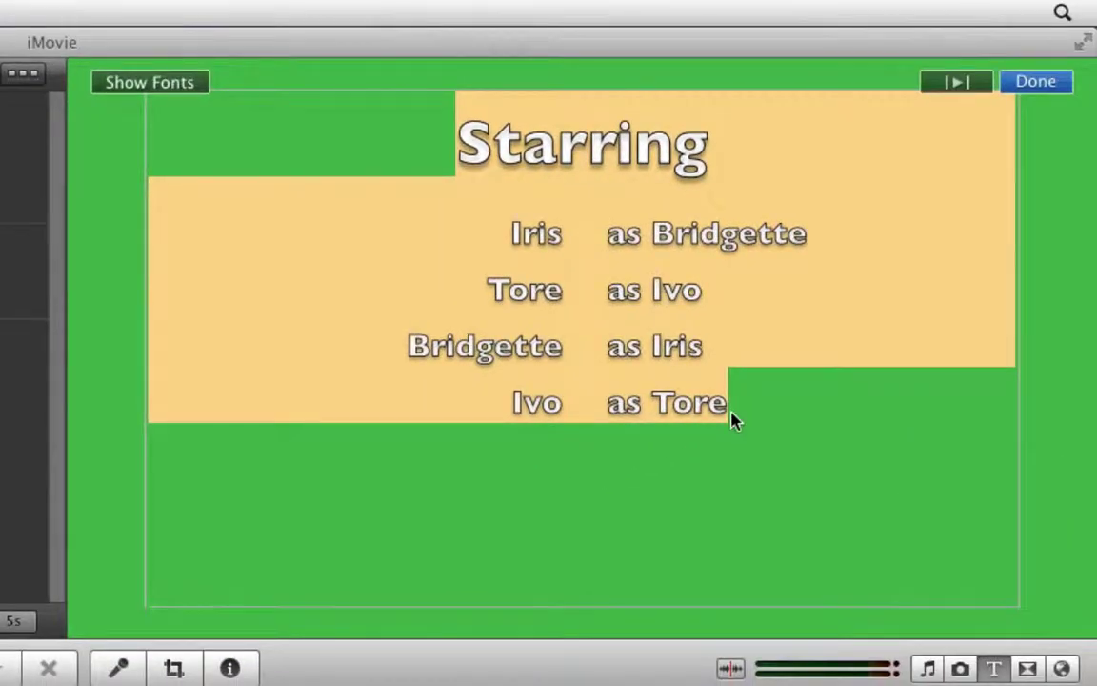
mouse_move(733, 419)
mouse_down()
mouse_move(729, 403)
mouse_move(492, 237)
mouse_move(415, 134)
mouse_up()
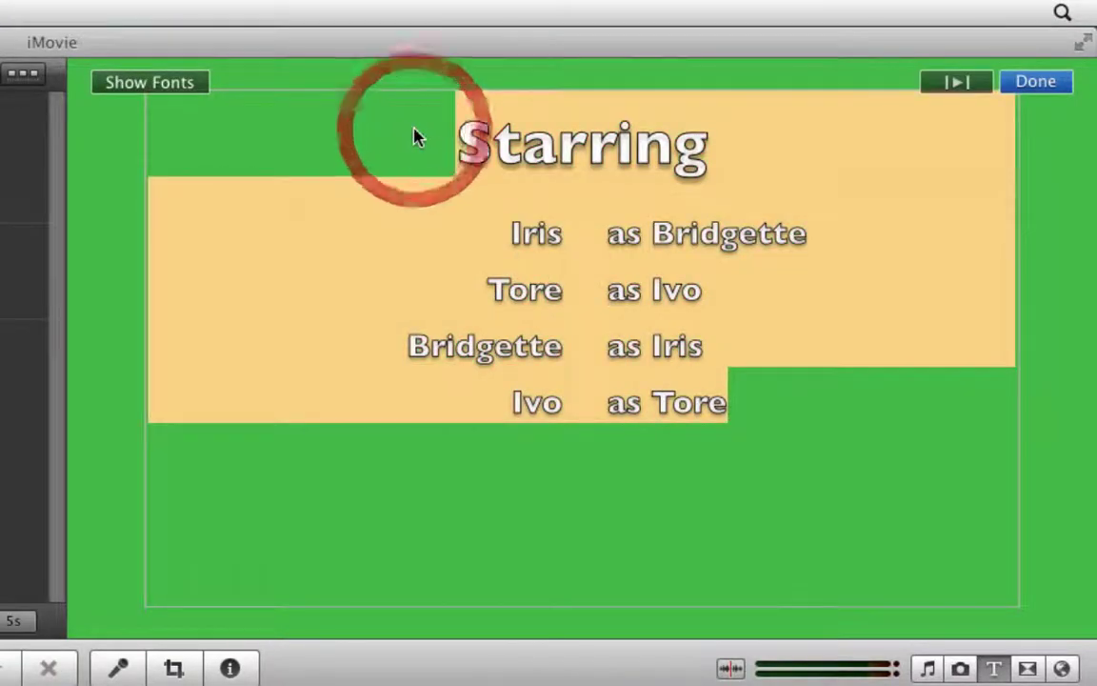
text(A)
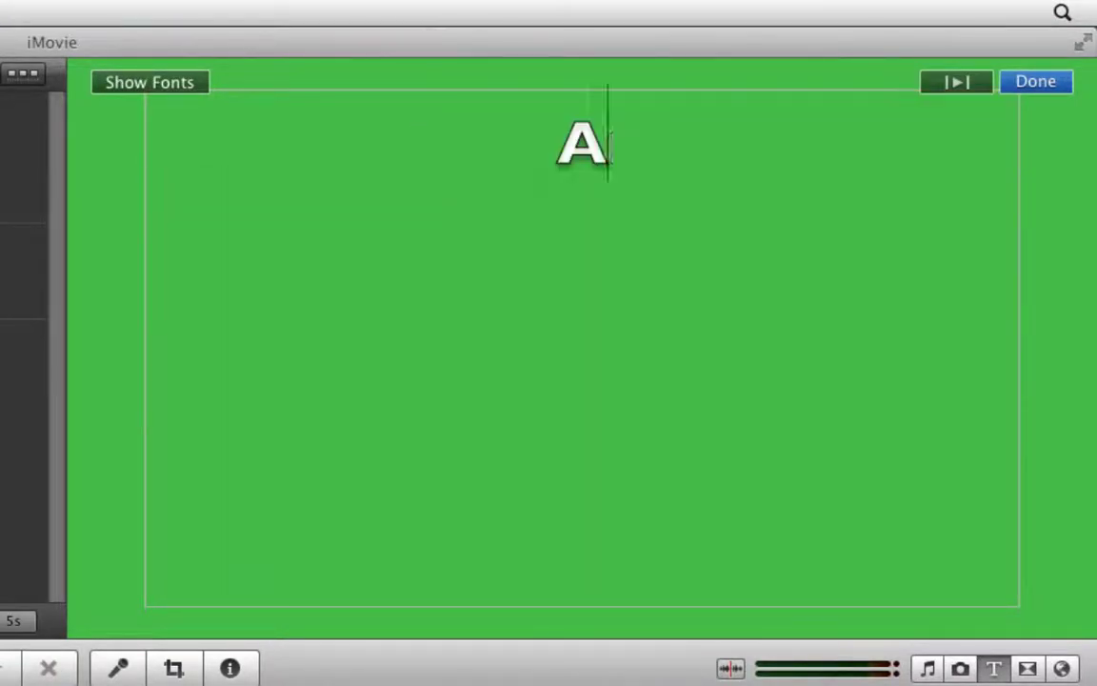
text(nimation b)
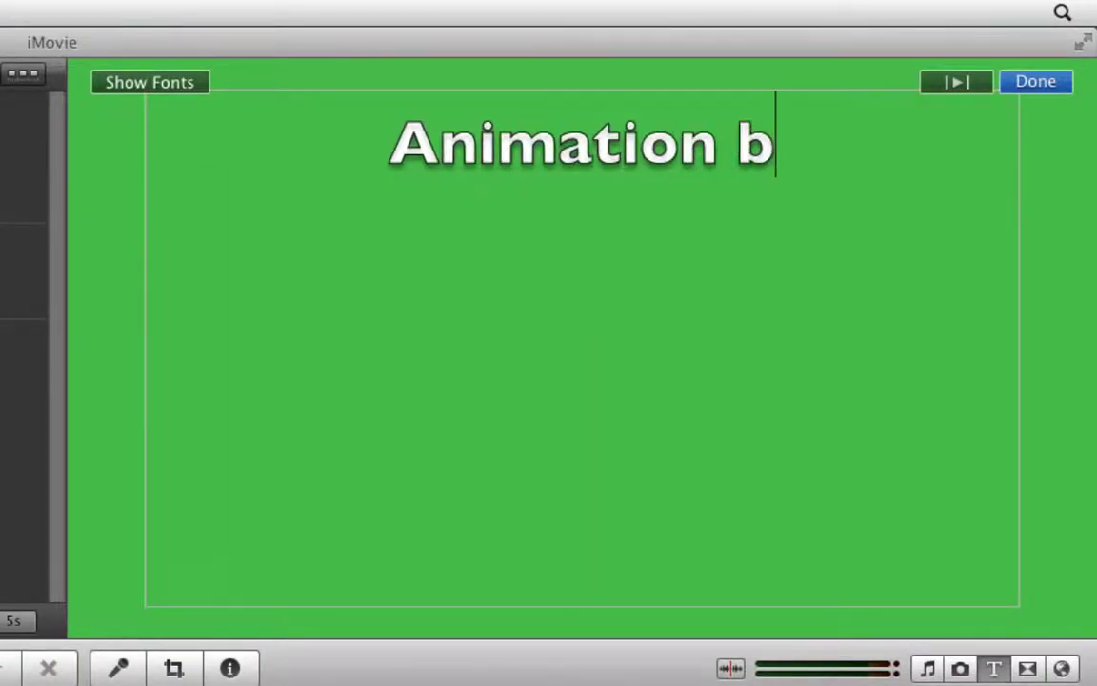
text(y)
key(Return)
key(Return)
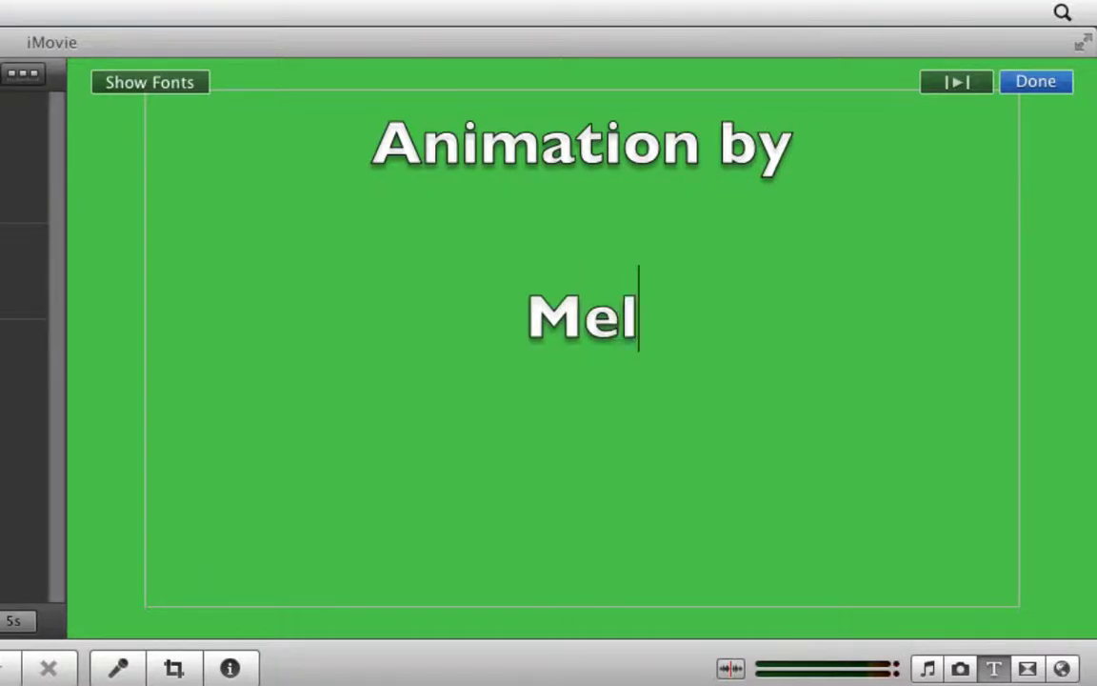
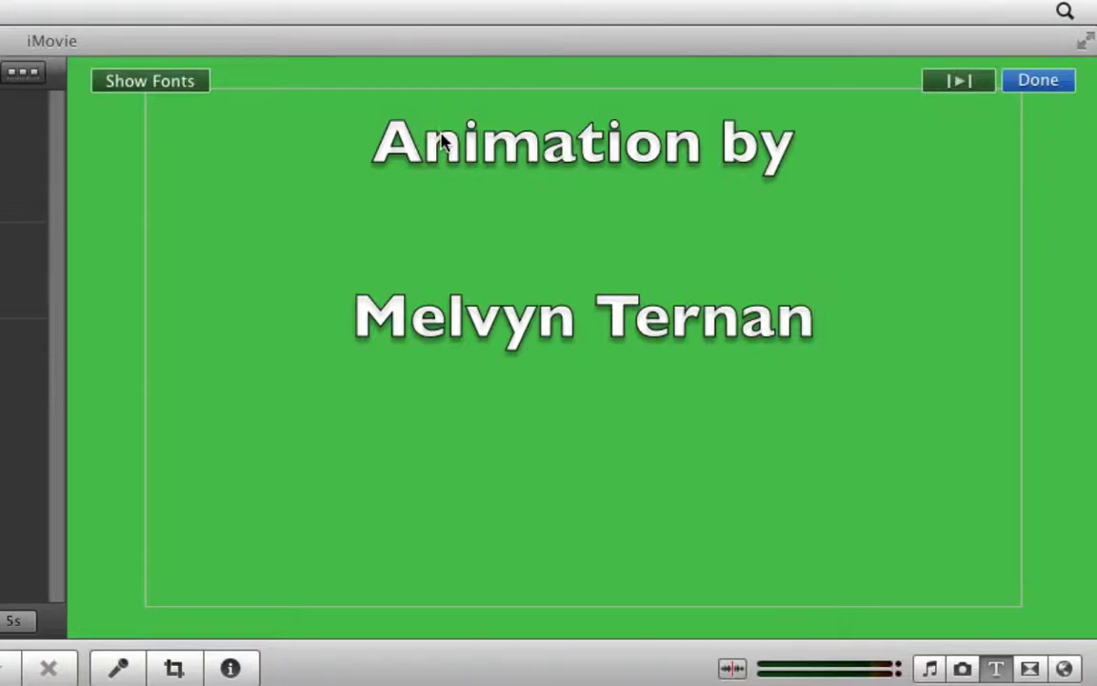
- Set the title text to the Impact font, coloured yellow, at size 3
click(167, 88)
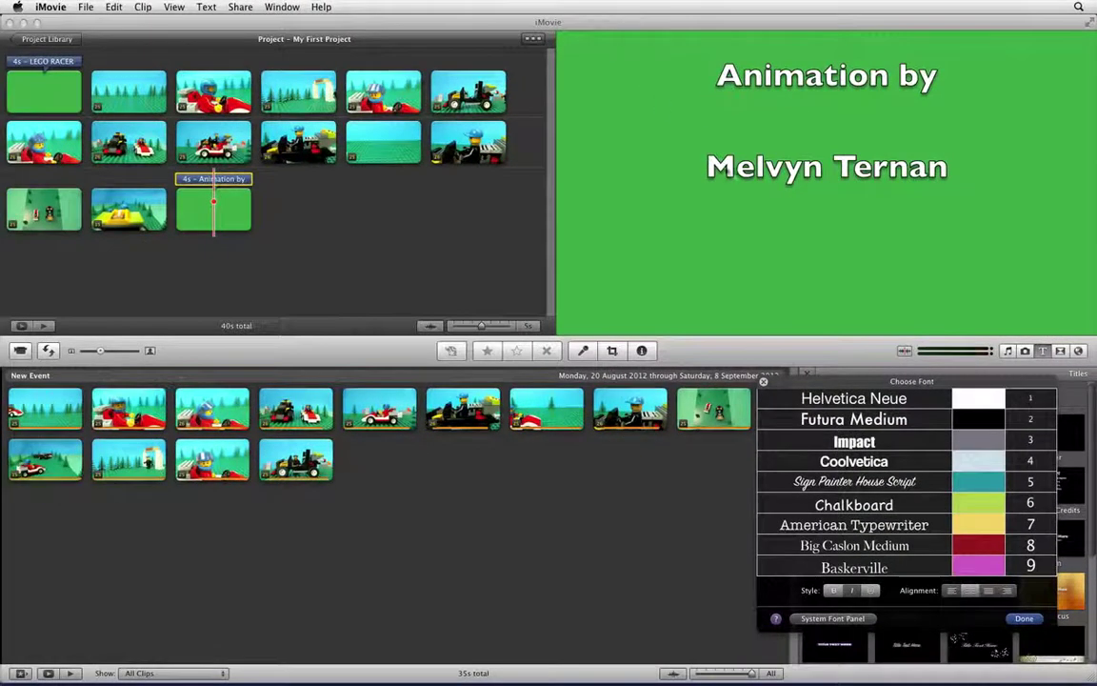
click(854, 441)
click(864, 461)
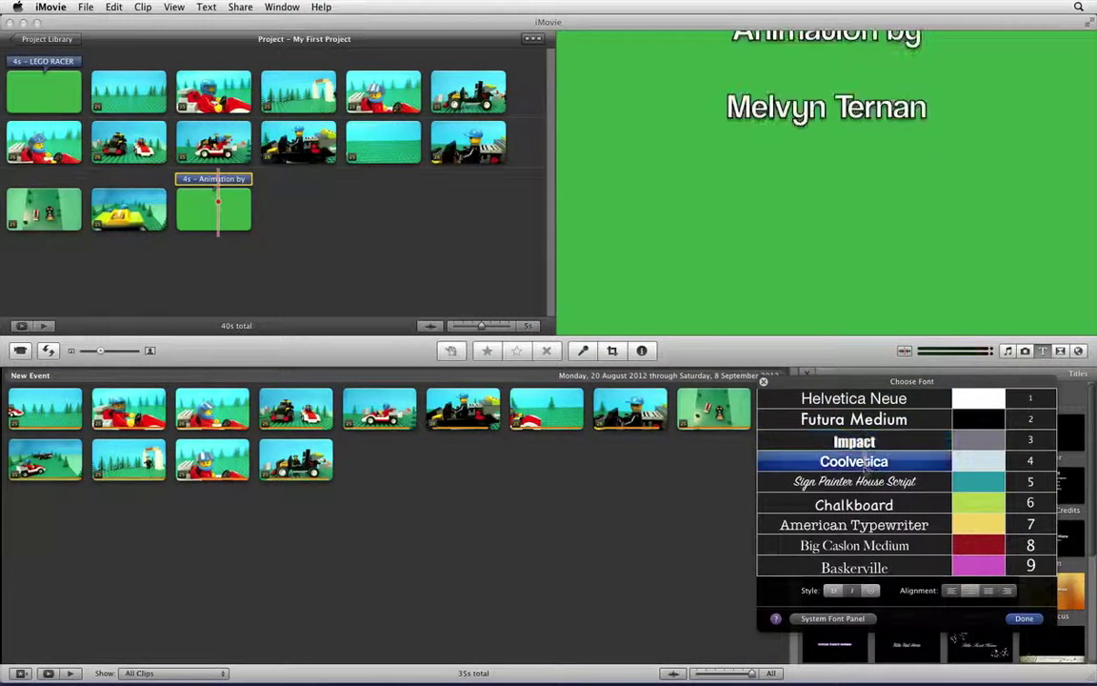
click(854, 482)
click(862, 440)
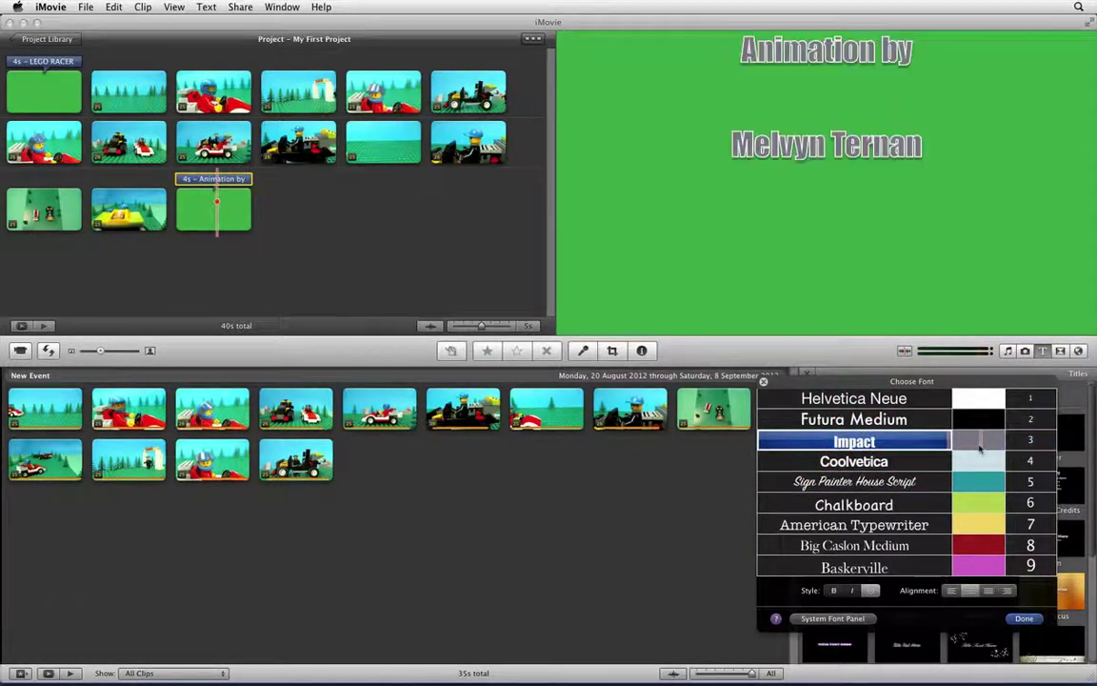
click(978, 460)
click(981, 503)
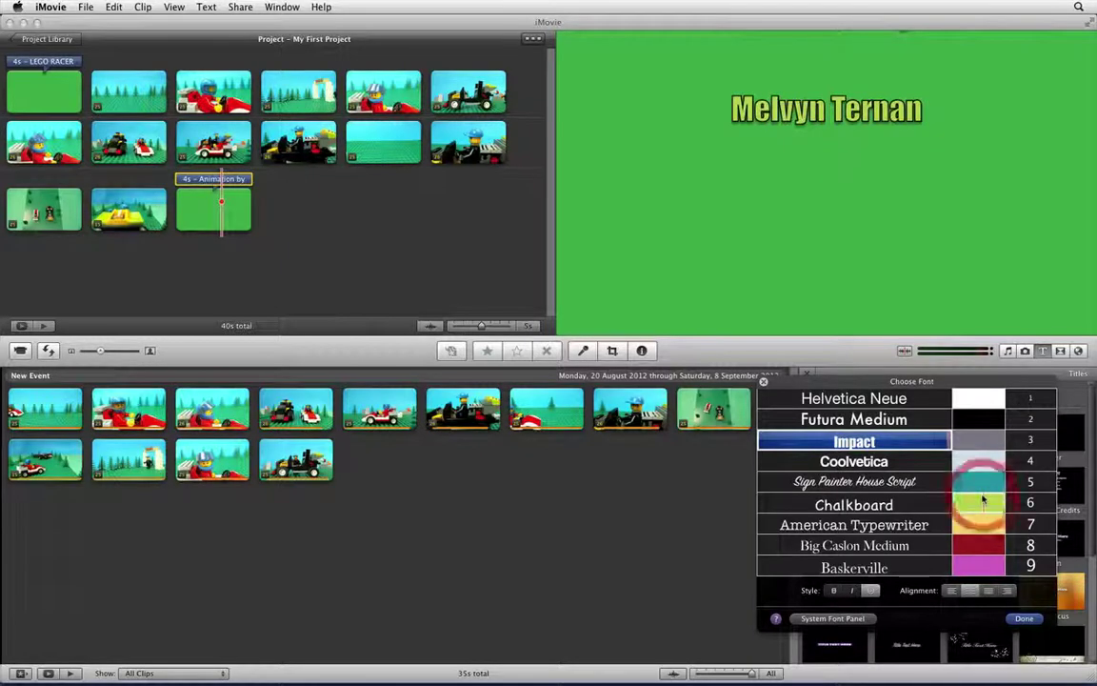
click(1029, 438)
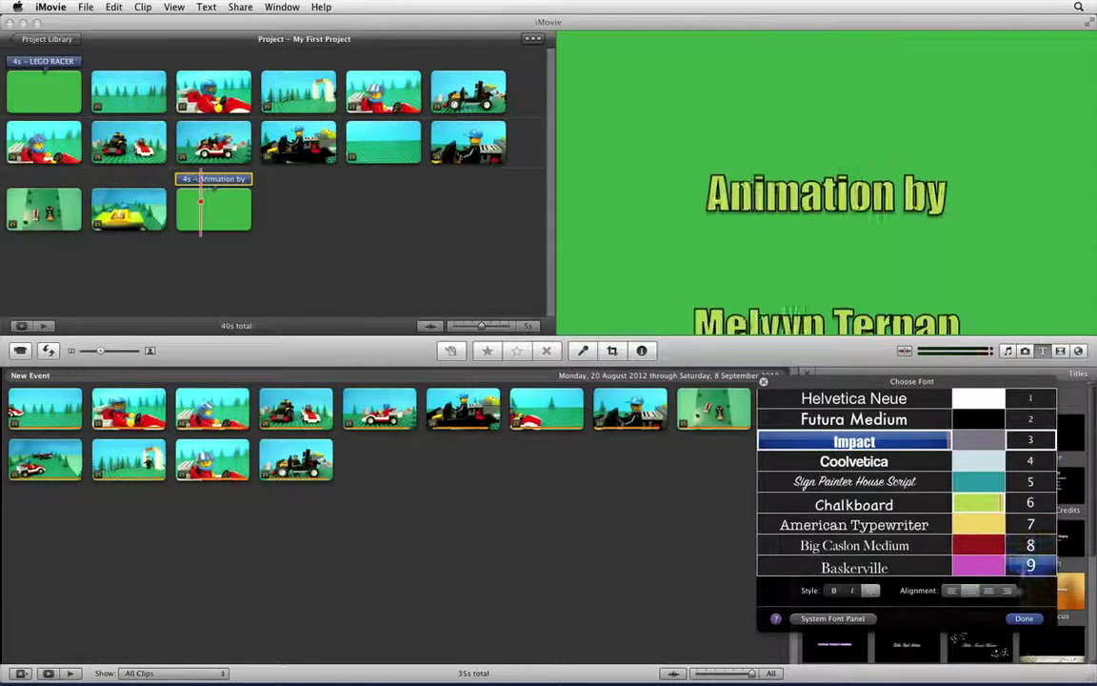
click(1024, 617)
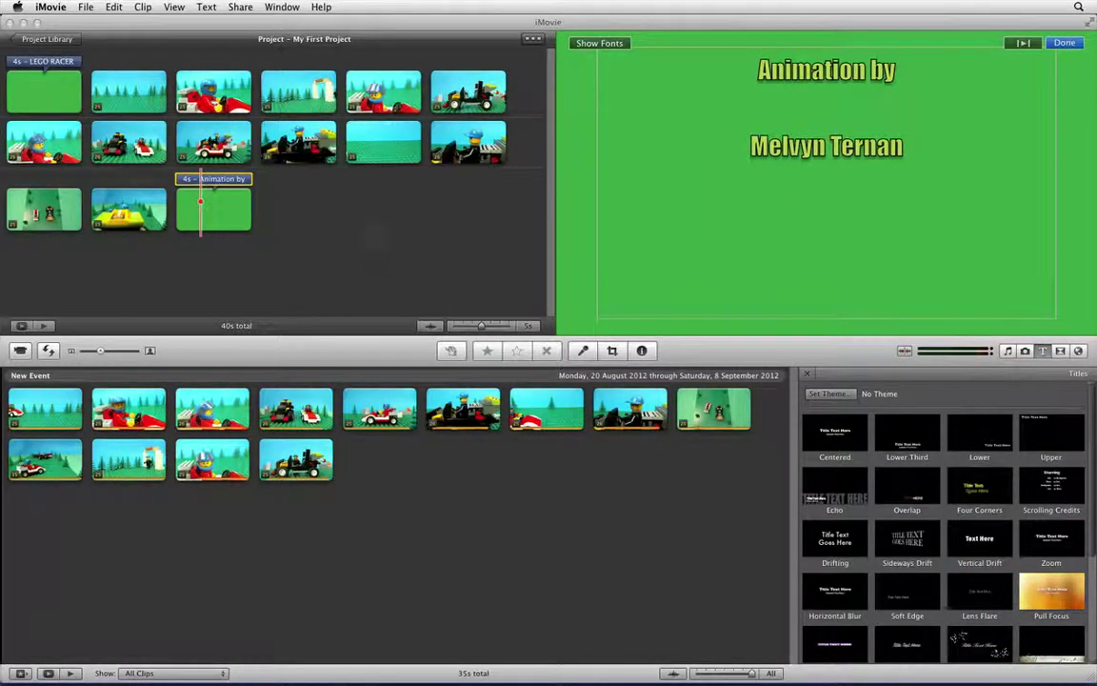
- Finish editing the title, select the second clip in the third row, and hide the title styles
click(338, 227)
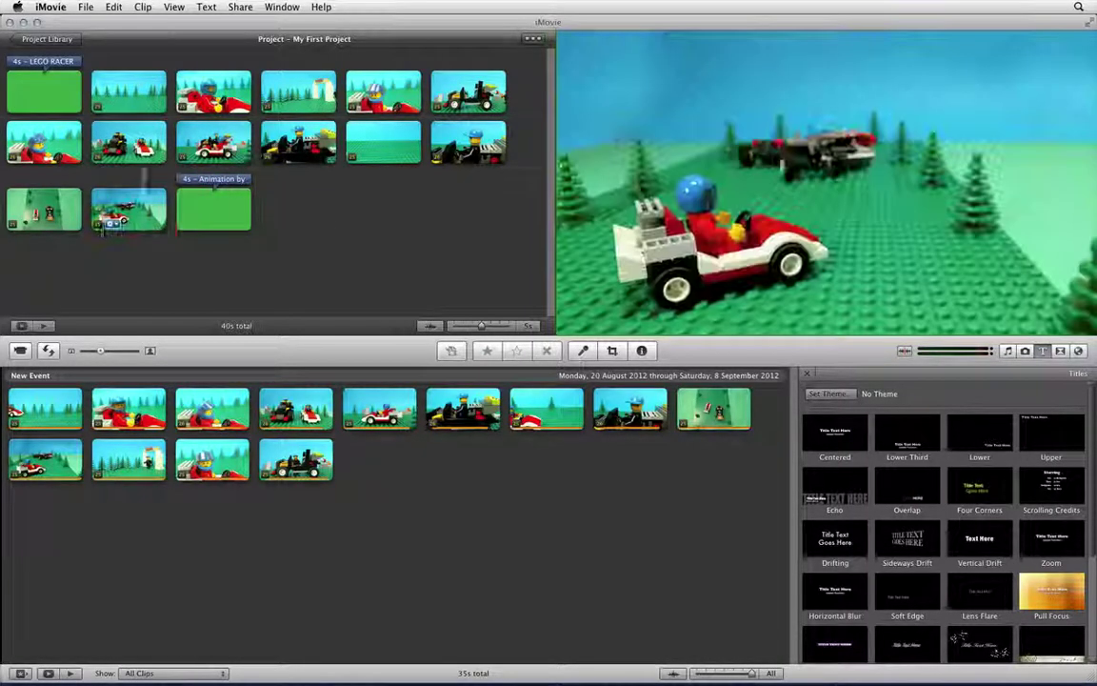
click(102, 205)
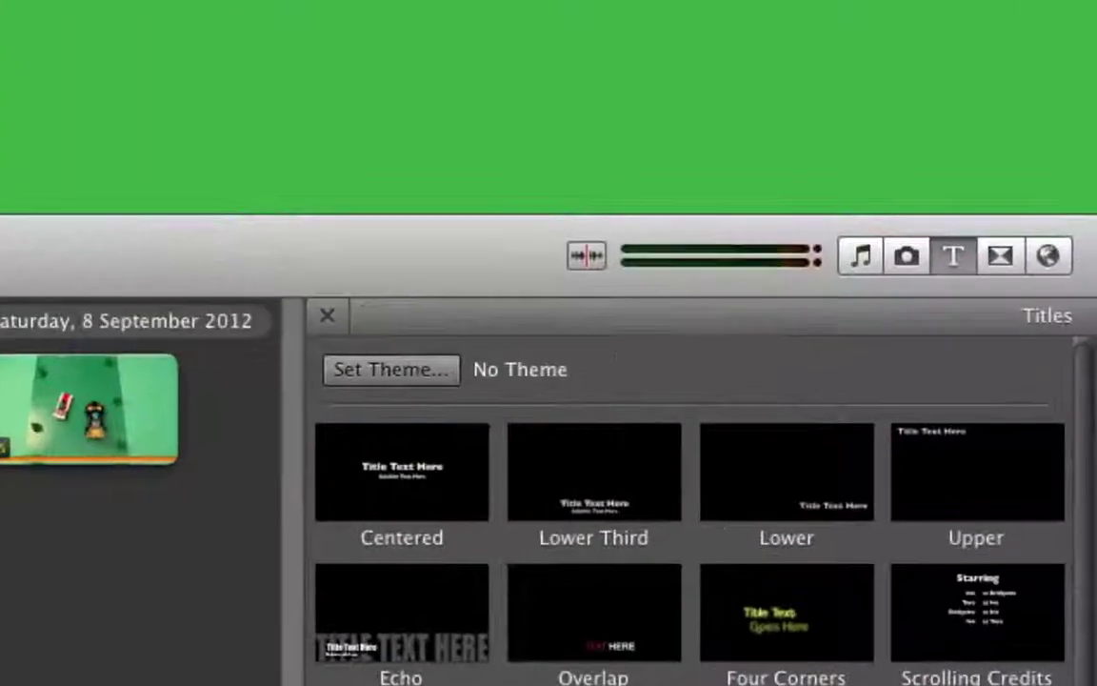
click(952, 257)
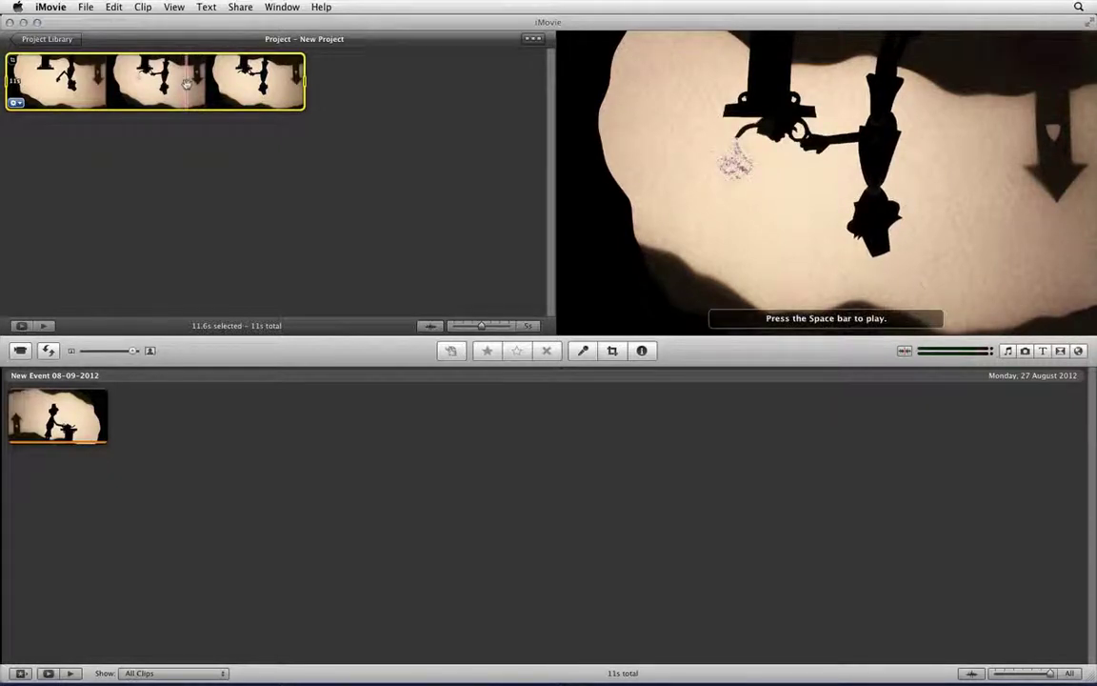
- Rotate the shadow-puppet clip two quarter turns clockwise to upright, then play it to check
click(186, 84)
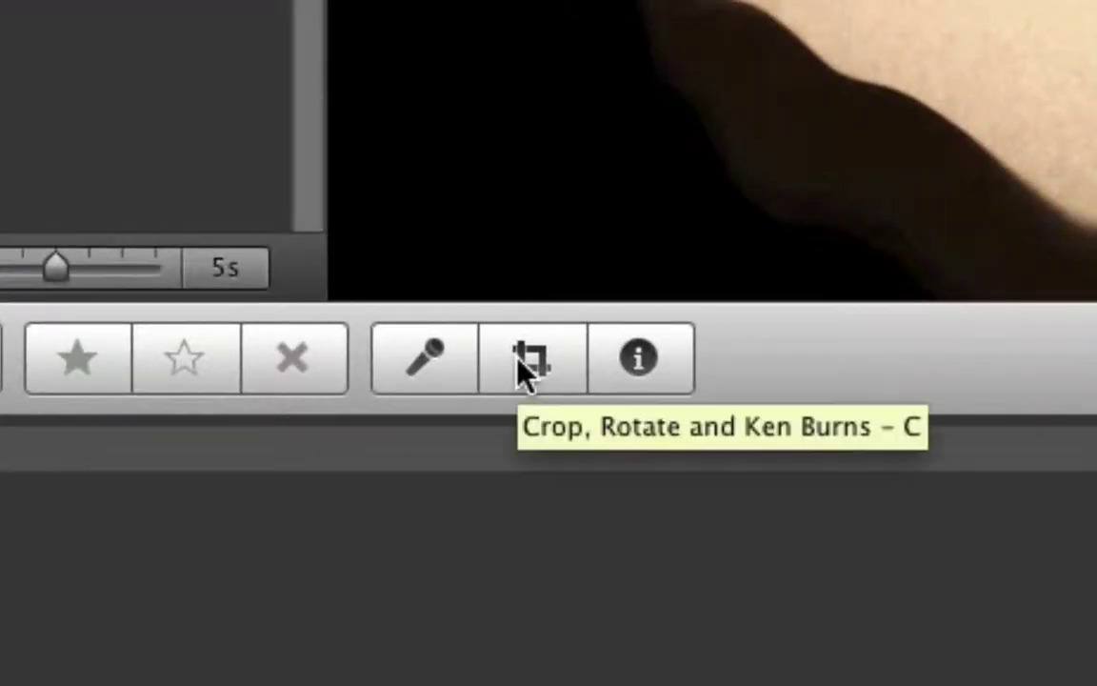
click(527, 367)
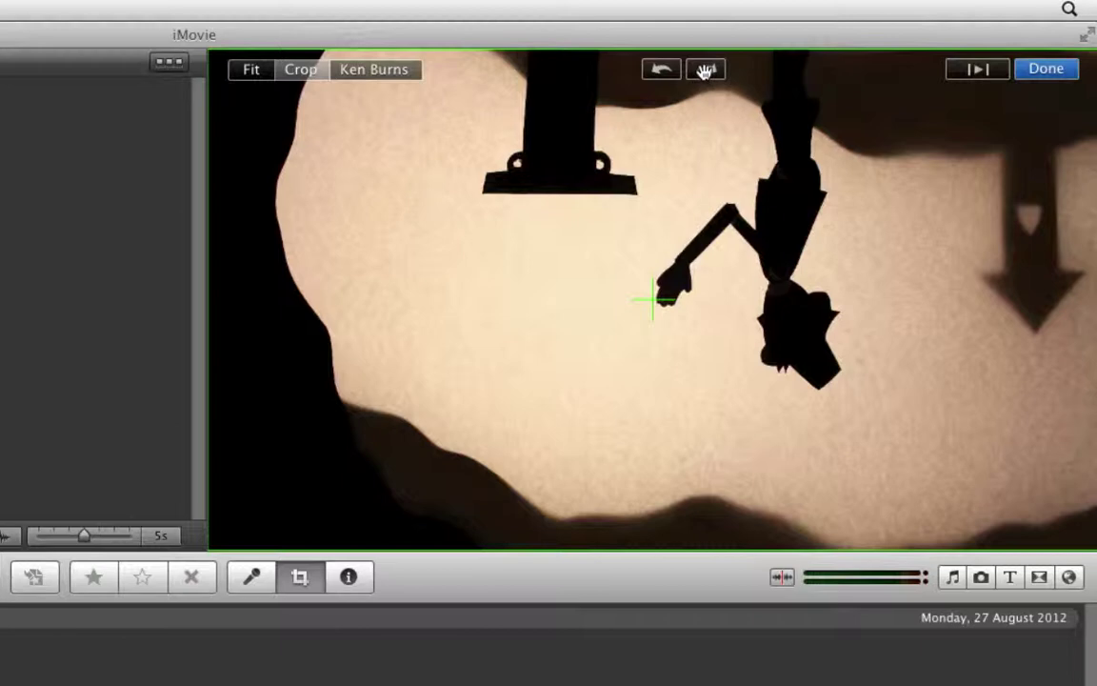
click(705, 71)
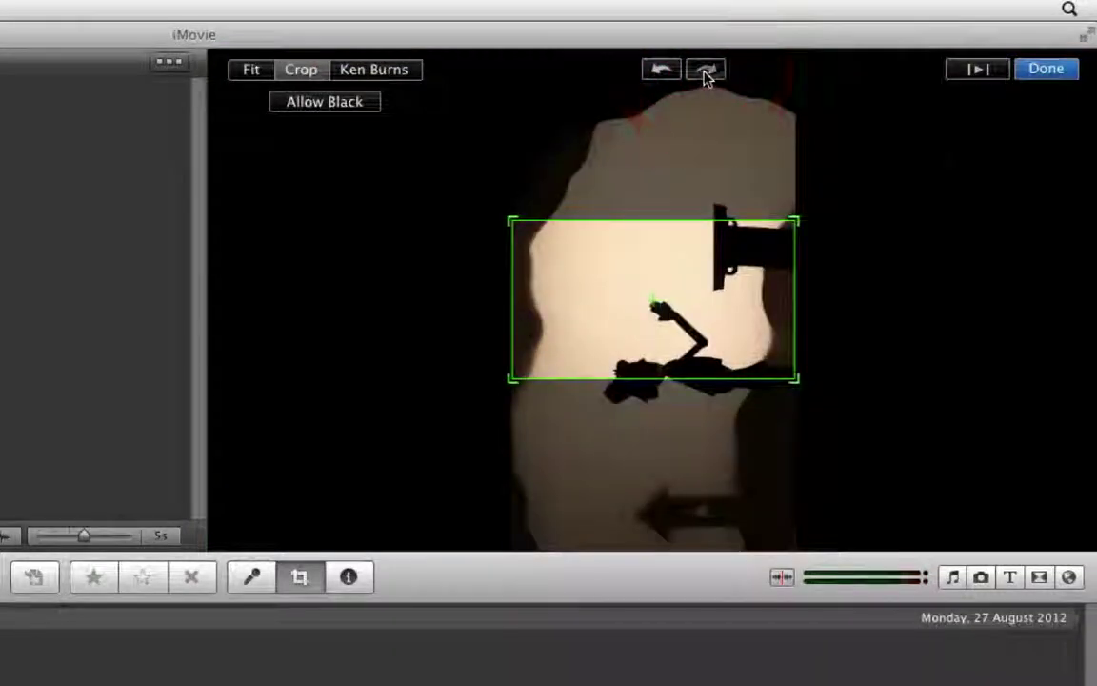
click(704, 70)
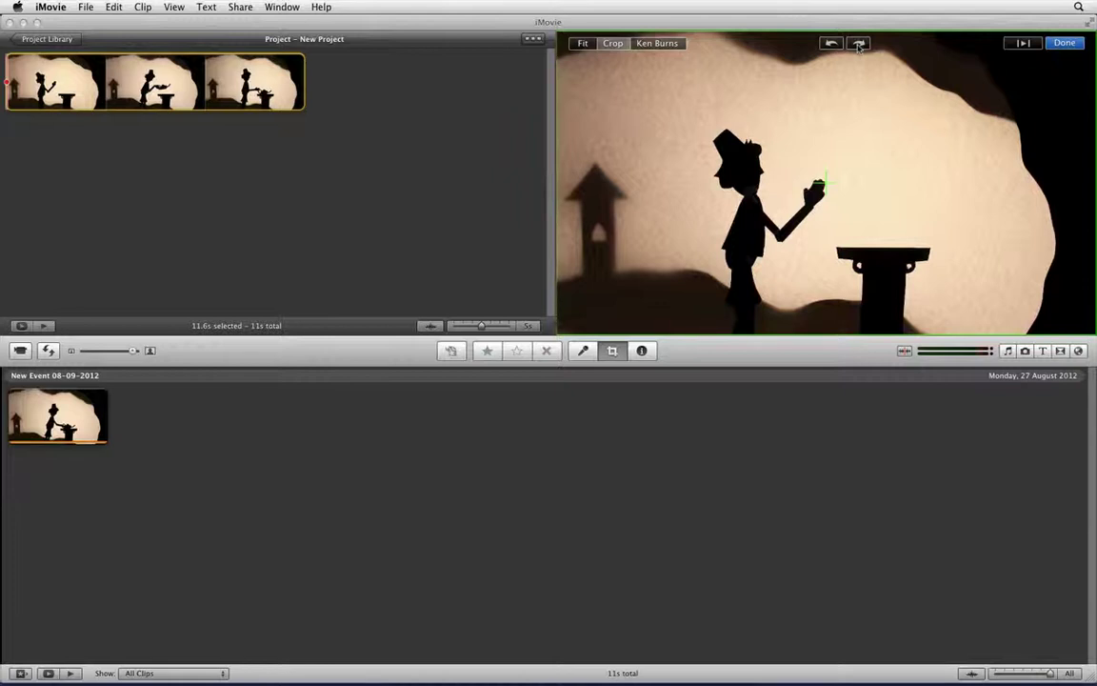
click(1063, 45)
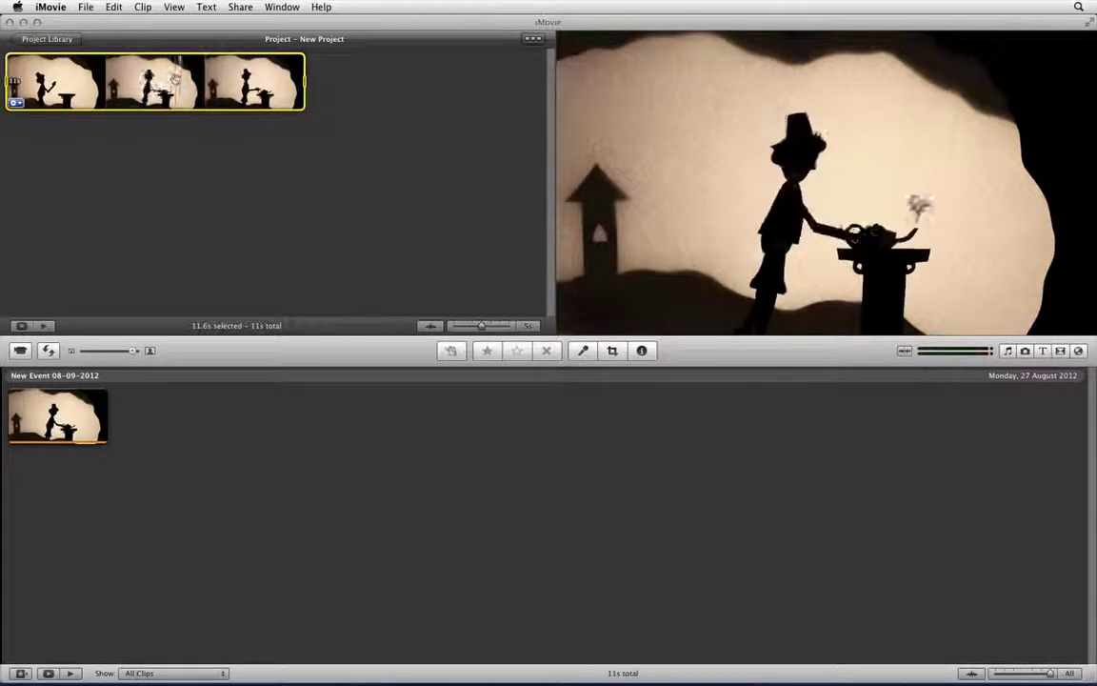
key(space)
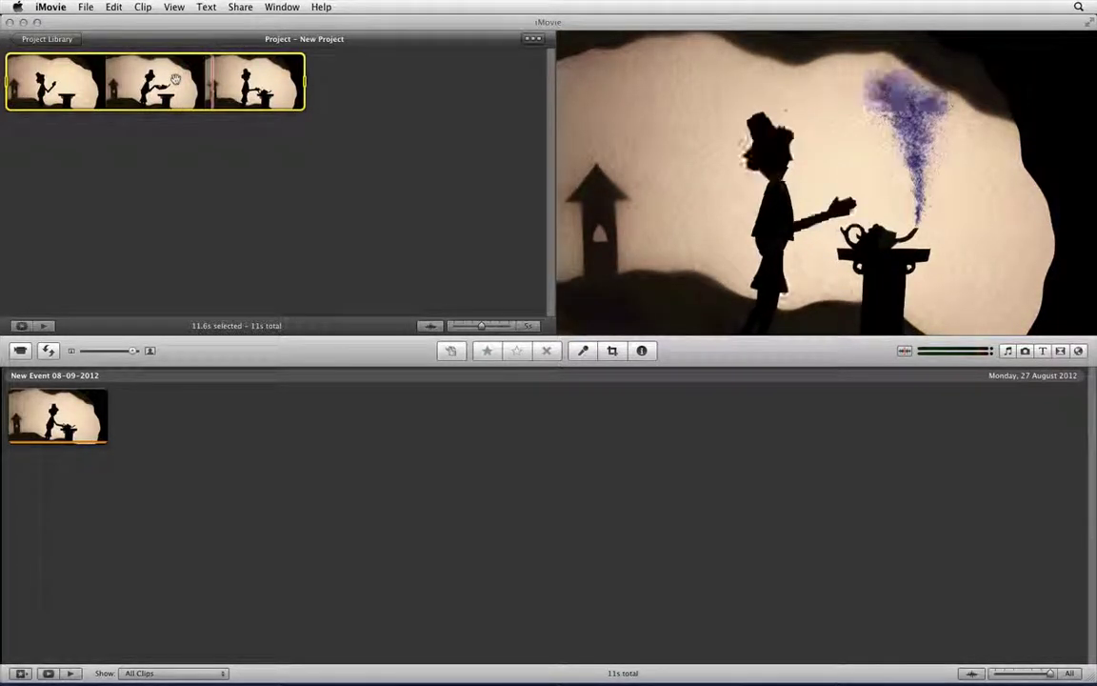